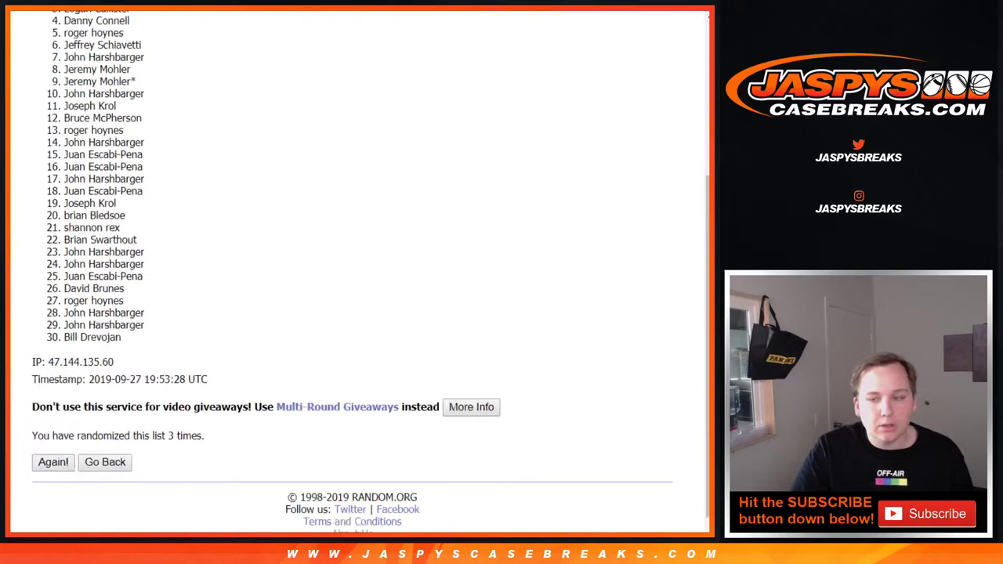
# - Reshuffle the 30-item list of participant names seven more times
pyautogui.click(53, 443)
pyautogui.scroll(-4, 352, 274)
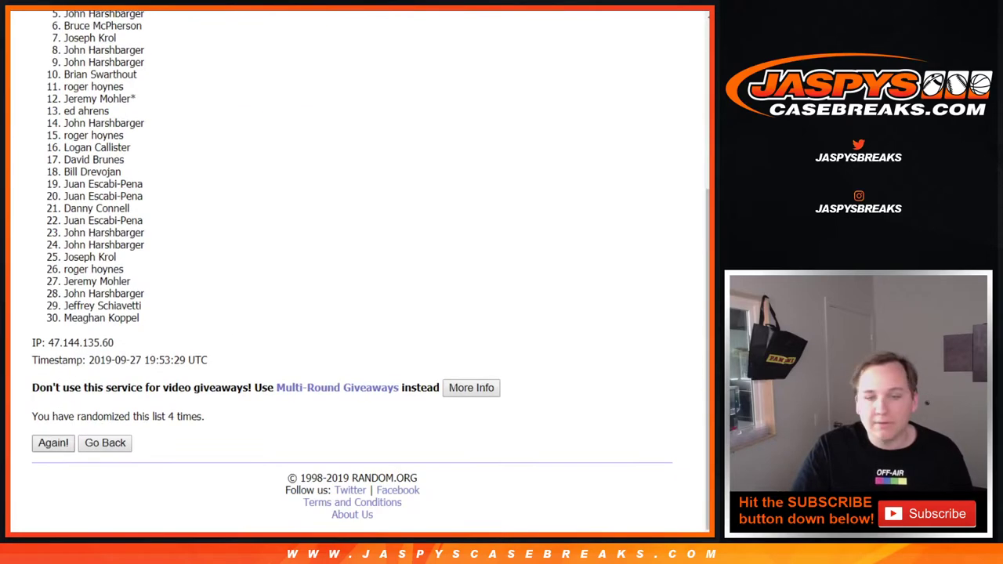
pyautogui.click(53, 443)
pyautogui.scroll(-5, 53, 442)
pyautogui.scroll(-5, 53, 442)
pyautogui.click(54, 442)
pyautogui.scroll(-5, 54, 443)
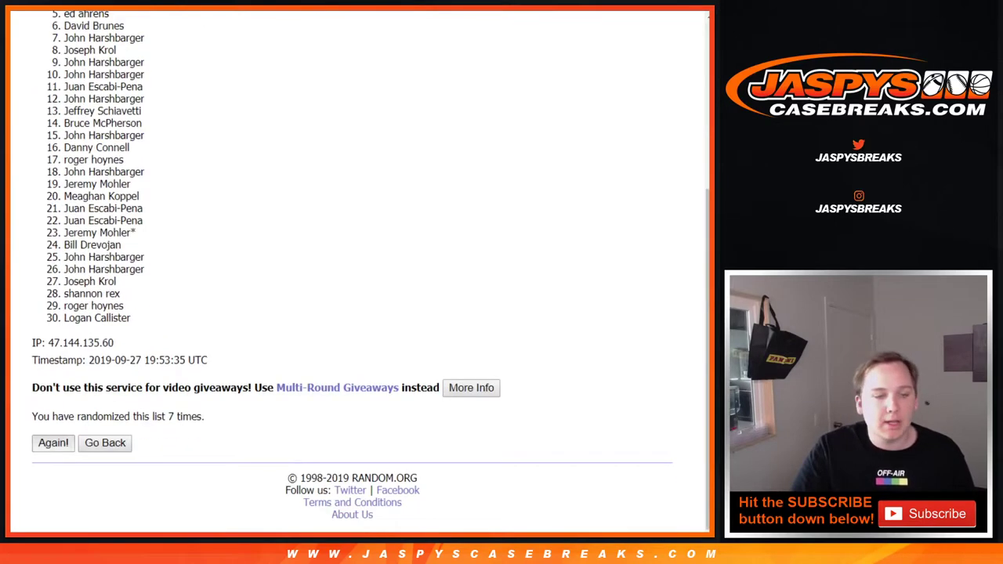
pyautogui.click(53, 443)
pyautogui.scroll(-5, 53, 442)
pyautogui.click(53, 442)
pyautogui.scroll(-1, 53, 442)
pyautogui.scroll(-3, 53, 442)
pyautogui.click(53, 443)
# - Copy all 30 randomized participant names and paste them into column A of the case break spreadsheet in Google Sheets
pyautogui.tripleClick(103, 225)
pyautogui.moveTo(145, 226); pyautogui.dragTo(146, 236)
pyautogui.click(172, 237)
pyautogui.moveTo(62, 224); pyautogui.dragTo(125, 323)
pyautogui.hotkey('ctrl', 'c')
pyautogui.scroll(2, 353, 274)
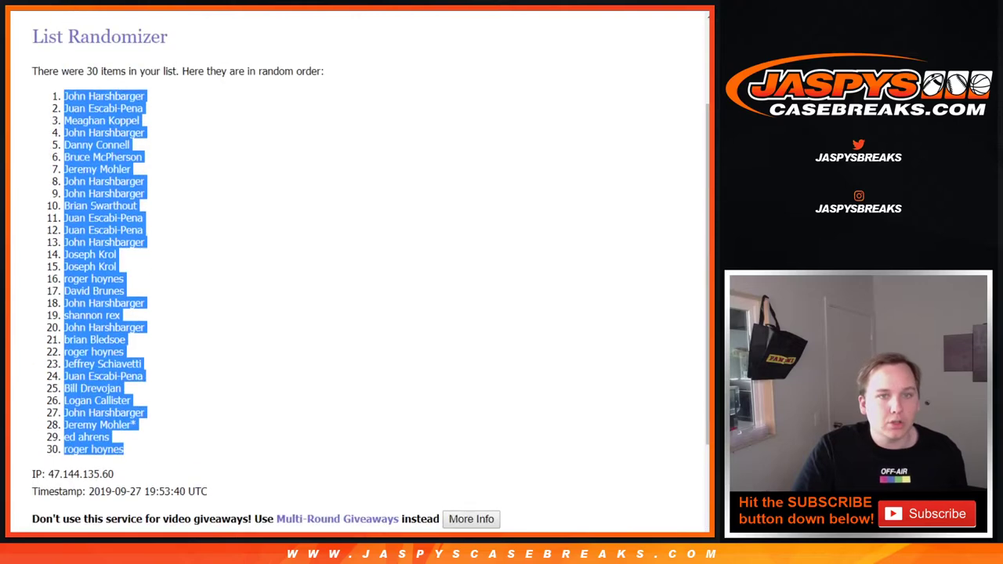
pyautogui.hotkey('ctrl', 'Tab')
pyautogui.hotkey('ctrl', 'v')
# - Set the pasted names' font size to 12 and fit column A to its contents
pyautogui.click(350, 64)
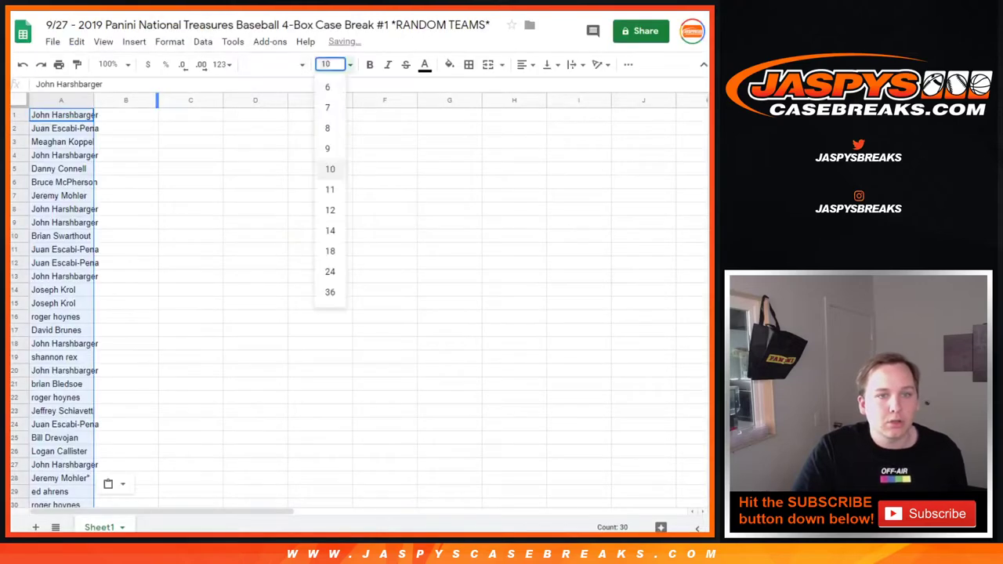
pyautogui.click(330, 210)
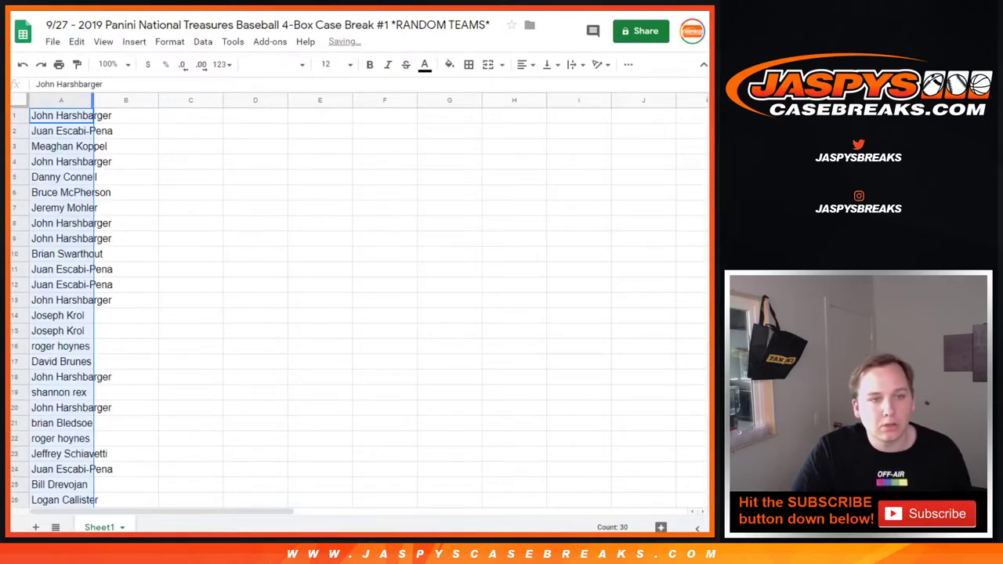
pyautogui.doubleClick(92, 99)
# - Display the sheet at 75% and enlarge the column A names to font size 14, fitting the column width to them
pyautogui.click(110, 64)
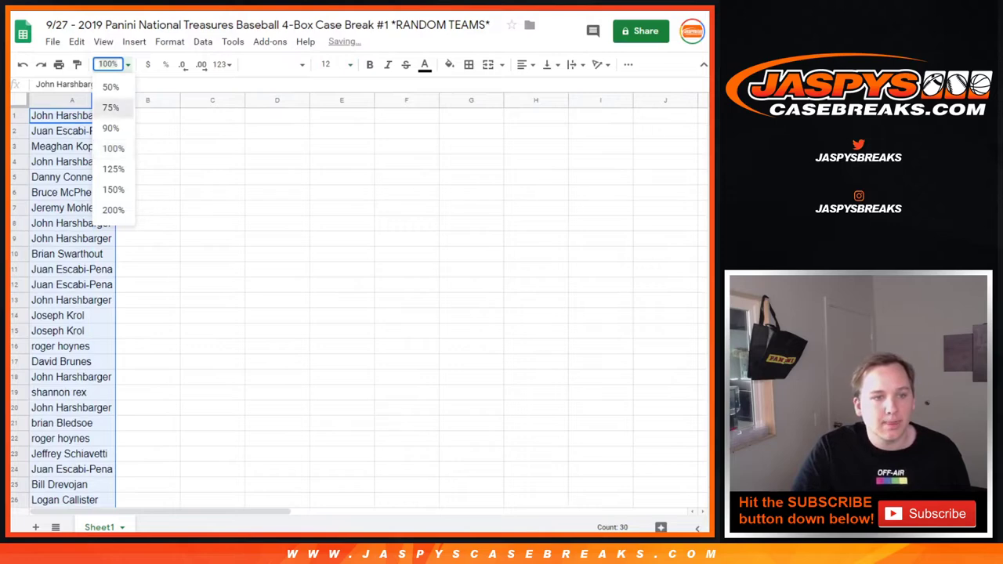
pyautogui.click(110, 107)
pyautogui.click(326, 64)
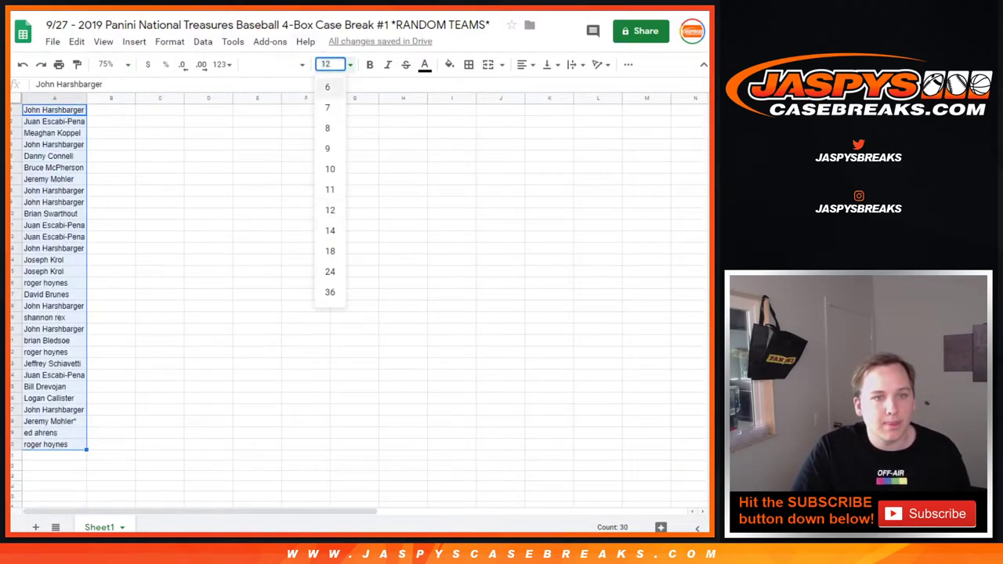
pyautogui.click(330, 229)
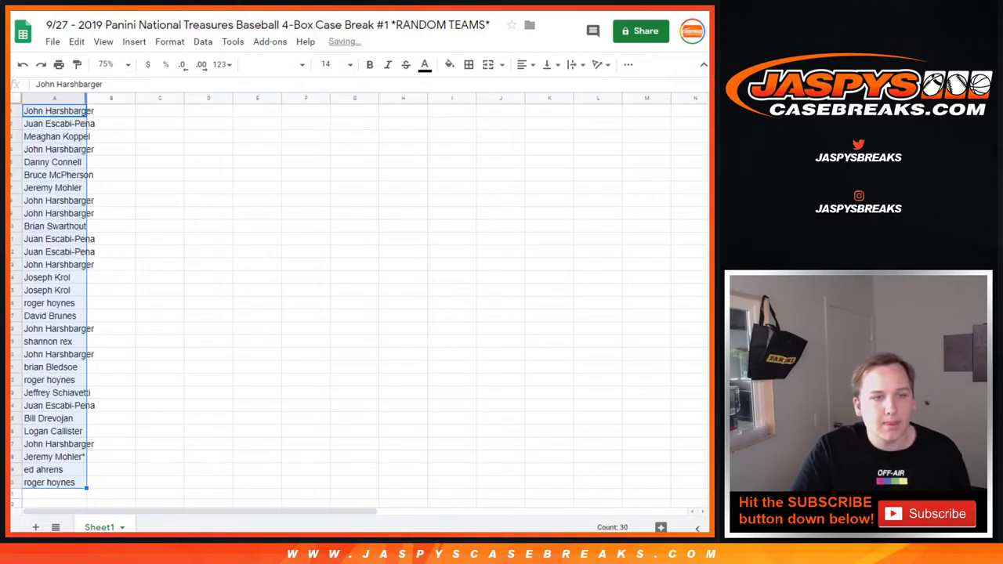
pyautogui.doubleClick(86, 98)
pyautogui.click(121, 110)
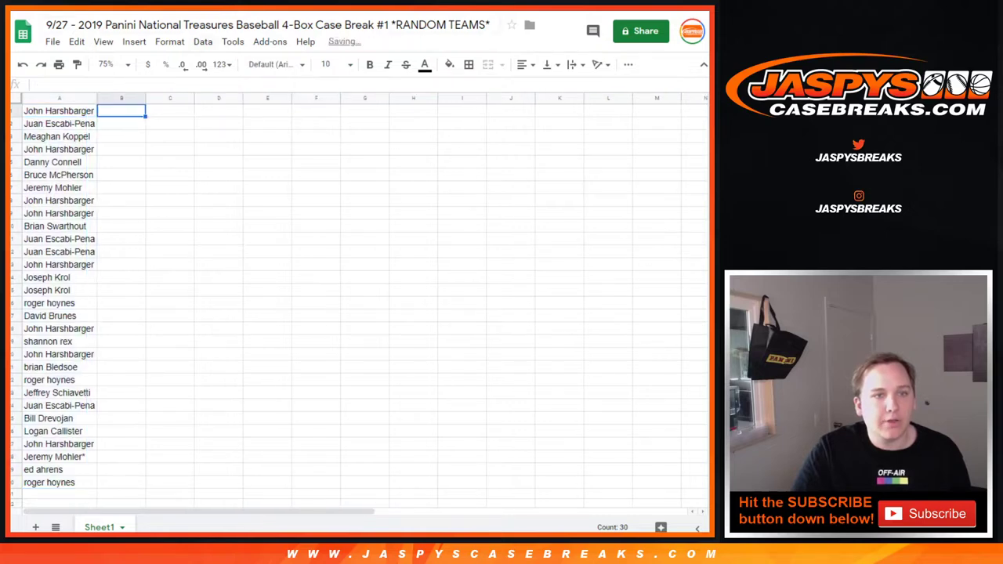
# - Switch to the RANDOM.ORG List Randomizer holding the baseball team list and randomize it
pyautogui.hotkey('ctrl', 'Tab')
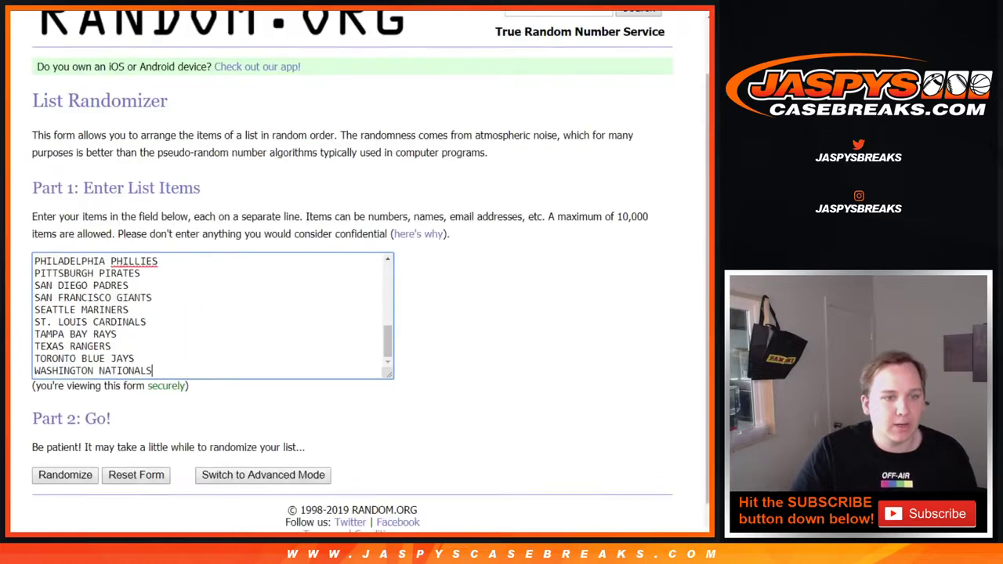
pyautogui.scroll(-1, 370, 271)
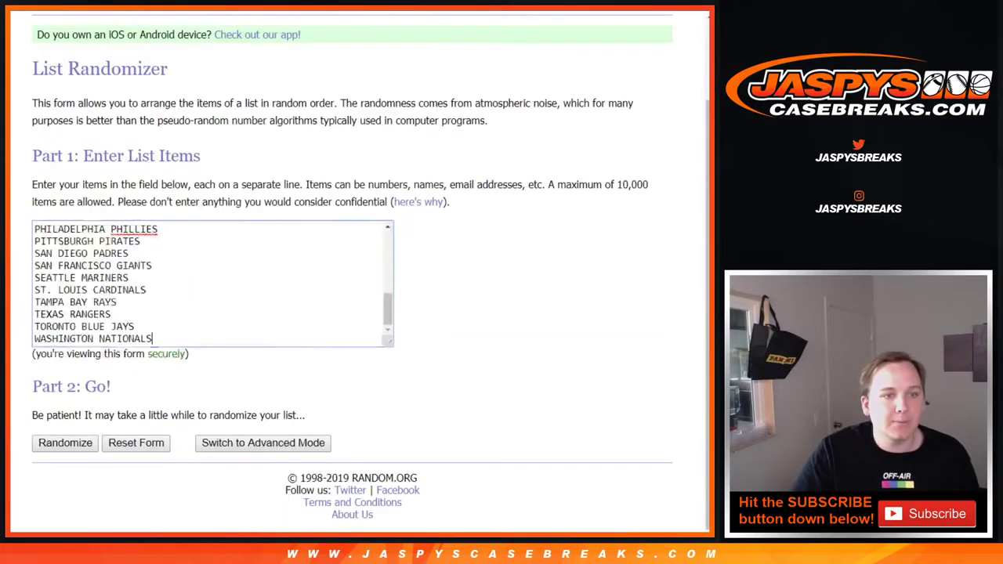
pyautogui.press('Tab')
pyautogui.press('Return')
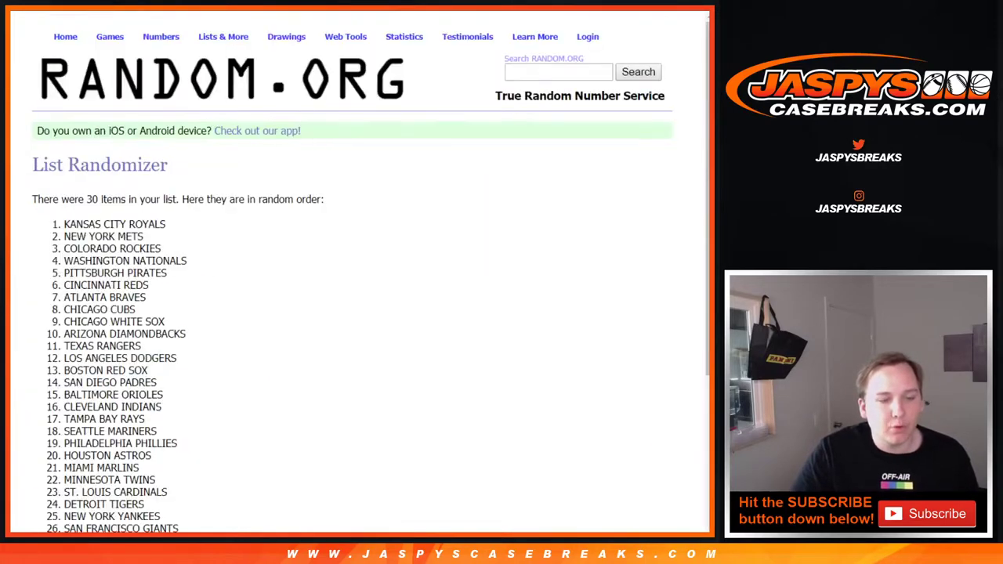
# - Reshuffle the list of 30 baseball teams nine more times
pyautogui.scroll(-2, 352, 235)
pyautogui.click(53, 443)
pyautogui.scroll(-4, 53, 444)
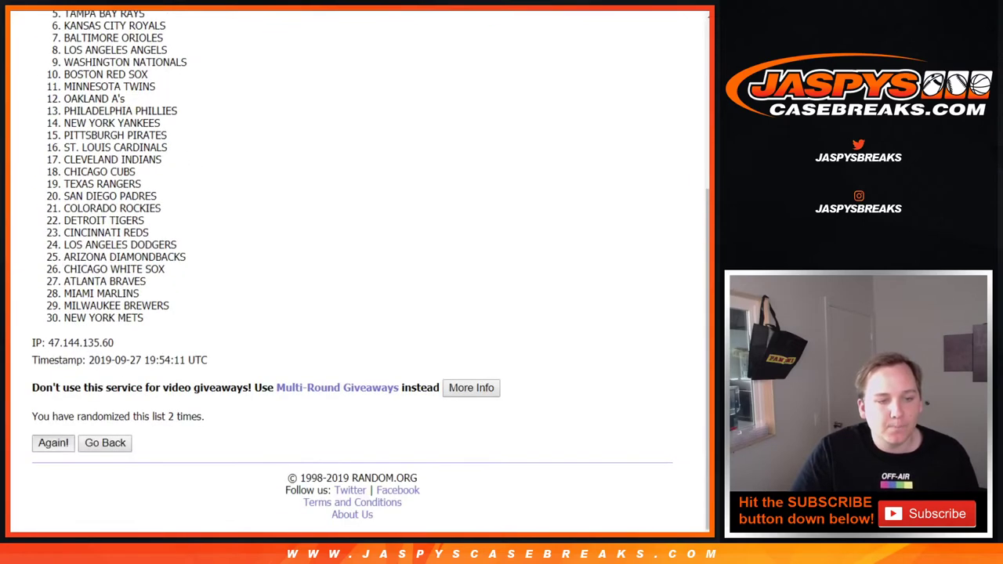
pyautogui.click(53, 443)
pyautogui.scroll(-3, 352, 266)
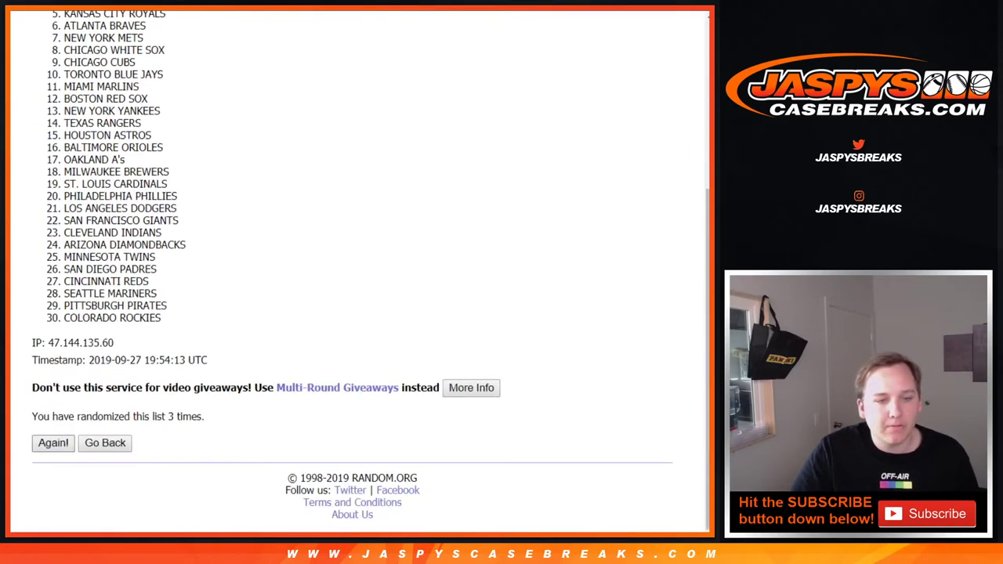
pyautogui.press('Return')
pyautogui.scroll(-3, 352, 267)
pyautogui.press('Return')
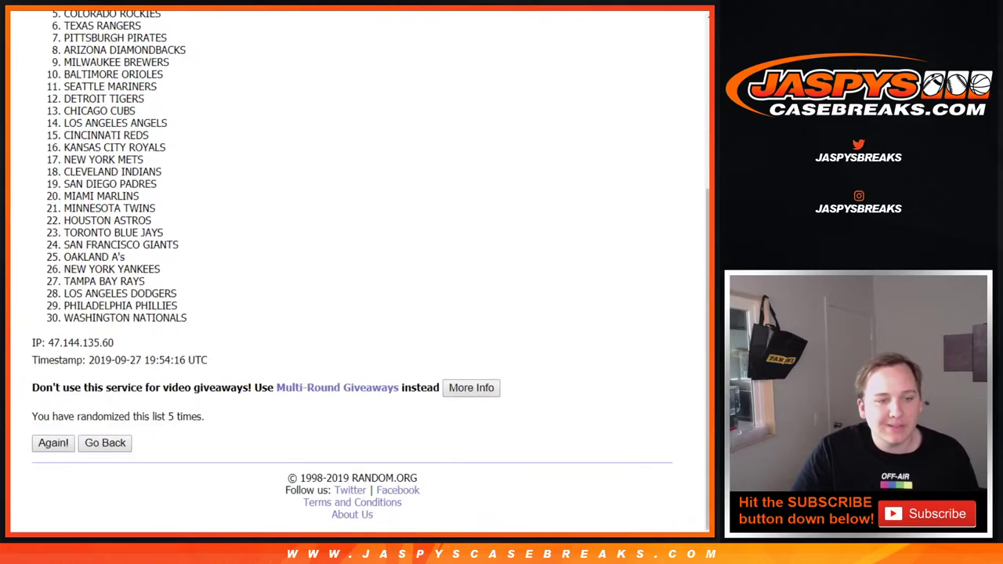
pyautogui.press('Return')
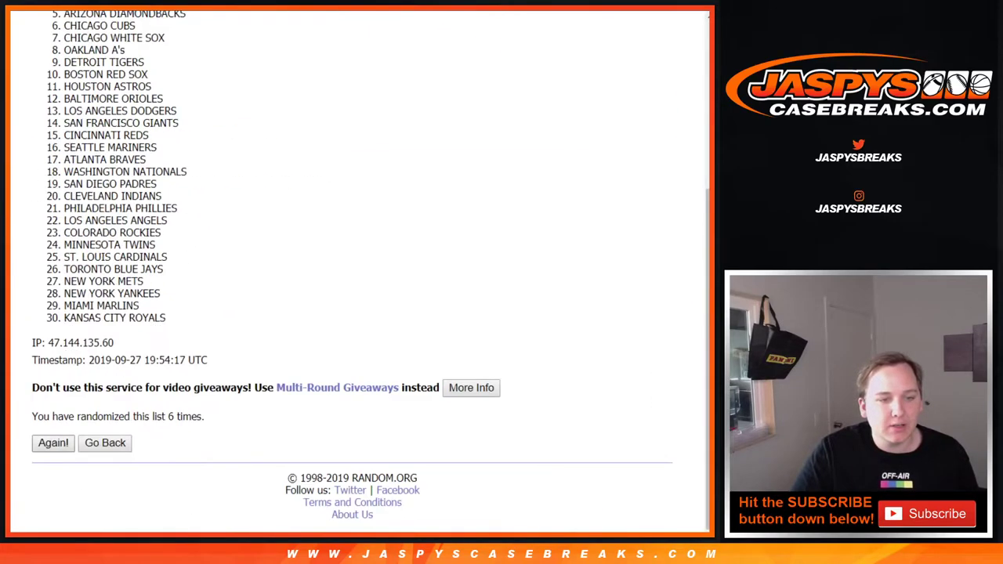
pyautogui.press('Return')
pyautogui.press('Return')
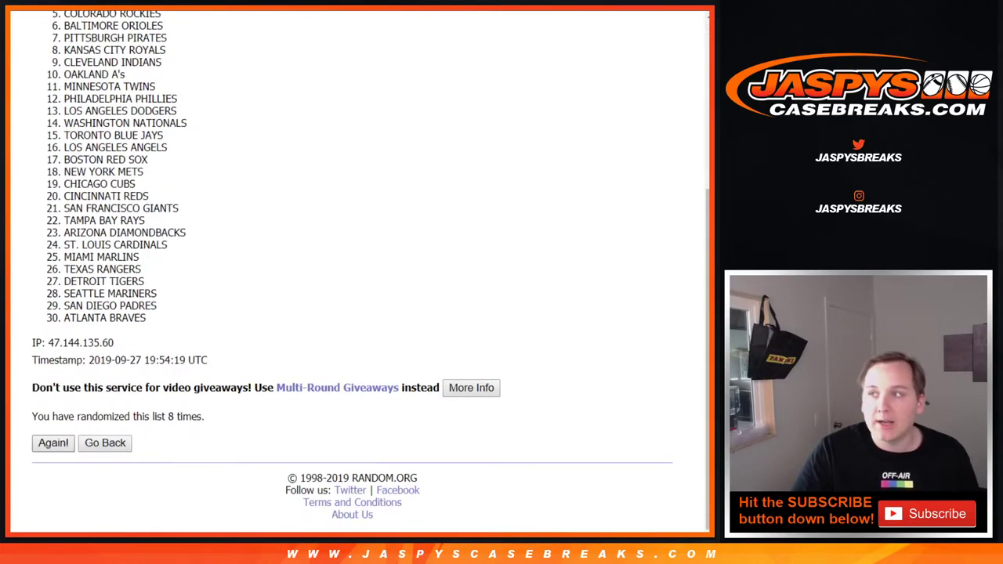
pyautogui.press('Return')
pyautogui.press('Return')
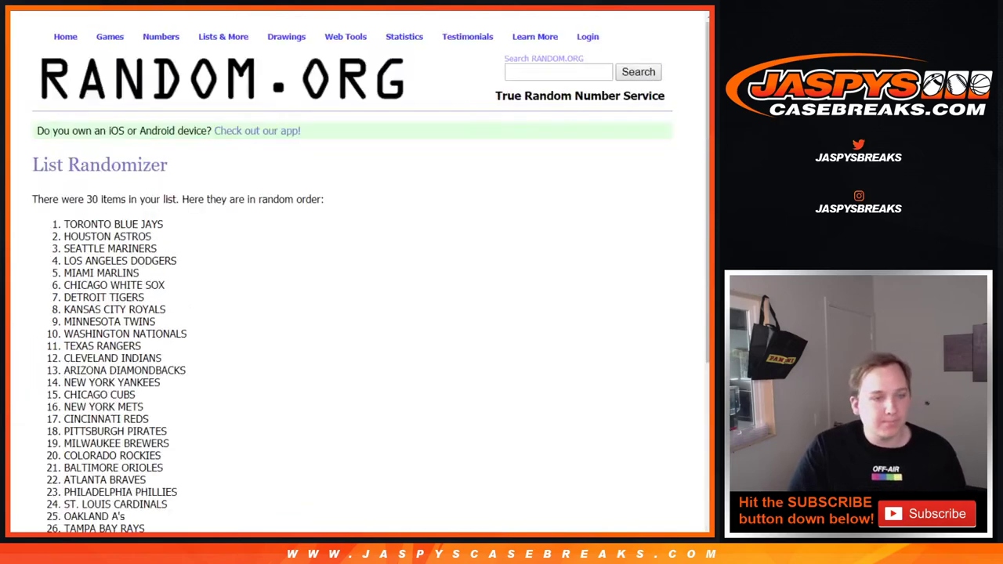
# - Copy all 30 randomized team names and paste them into column B of the Google Sheets spreadsheet, starting at B1
pyautogui.moveTo(64, 224); pyautogui.dragTo(170, 322)
pyautogui.scroll(-3, 173, 298)
pyautogui.hotkey('ctrl', 'Tab')
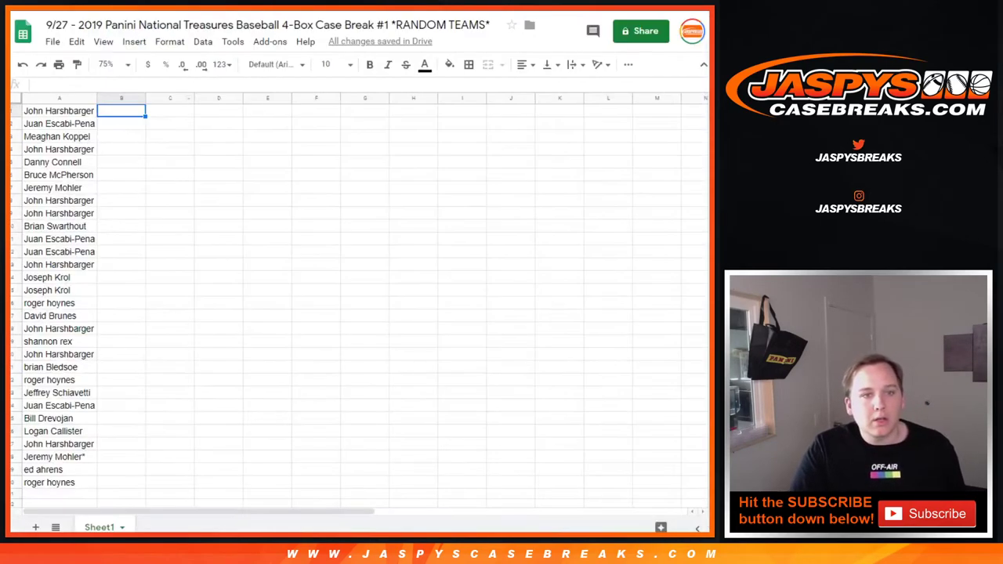
pyautogui.write("TORONTO BLUE JAYS HOUSTON ASTROS SEATTLE MARINERS LOS ANGELES DODGERS MIAMI MARLINS CHICAGO WHITE SOX DETROIT TIGERS KANSAS CITY ROYALS MINNESOTA TWINS WASHINGTON NATIONALS TEXAS RANGERS CLEVELAND INDIANS ARIZONA DIAMONDBACKS NEW YORK YANKEES CHICAGO CUBS NEW YORK METS CINCINNATI REDS PITTSBURGH PIRATES MILWAUKEE BREWERS COLORADO ROCKIES BALTIMORE ORIOLES ATLANTA BRAVES PHILADELPHIA PHILLIES ST. LOUIS CARDINALS OAKLAND A's TAMPA BAY RAYS SAN FRANCISCO GIANTS BOSTON RED SOX SAN DIEGO PADRES LOS ANGELES ANGELS")
# - Set the team names' font size to 14, then fit column B to its contents and slightly widen column A
pyautogui.click(329, 64)
pyautogui.click(329, 231)
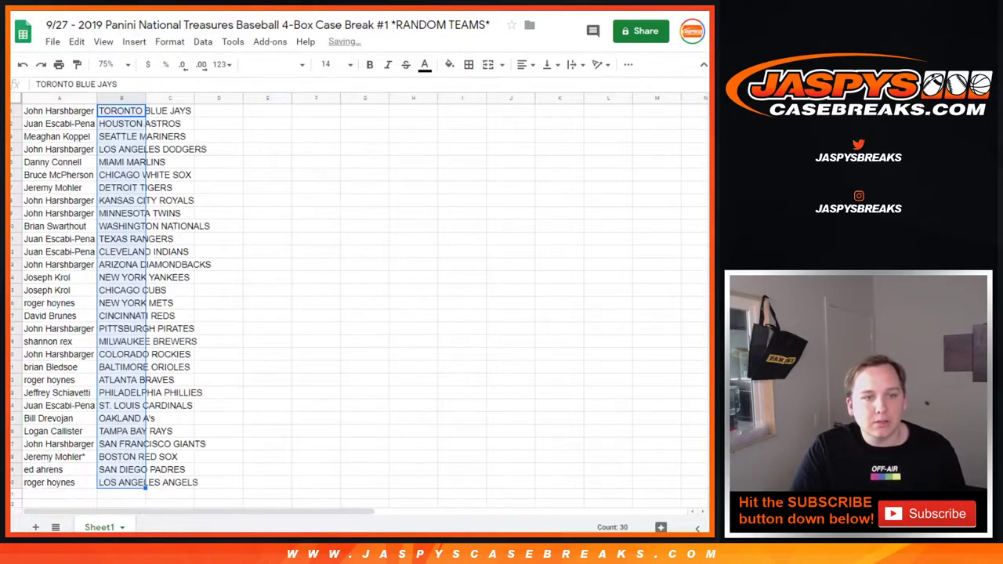
pyautogui.doubleClick(145, 98)
pyautogui.moveTo(97, 98); pyautogui.dragTo(121, 98)
# - Go through the participant and team pairings row by row, from row 1 to row 30
pyautogui.click(180, 110)
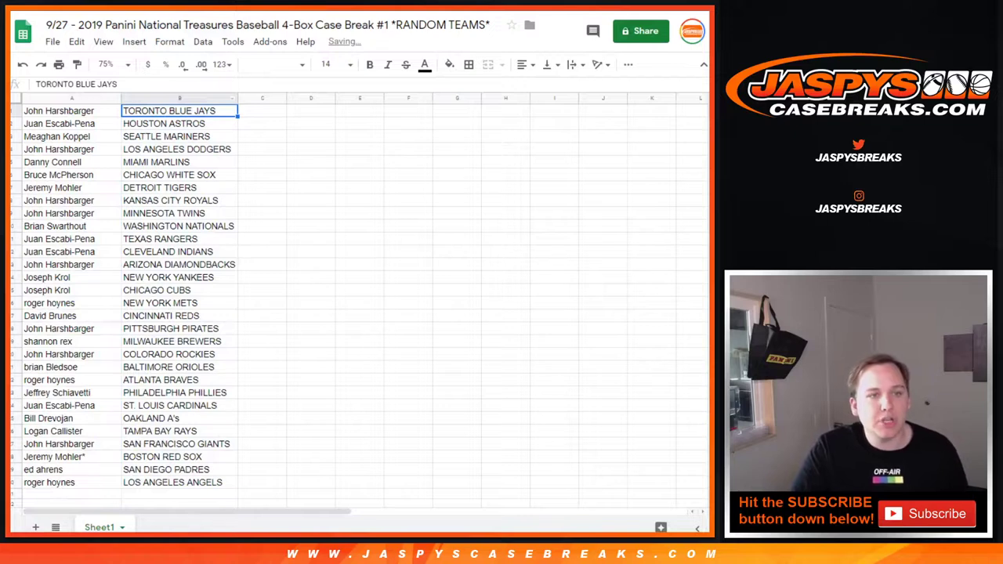
pyautogui.click(71, 123)
pyautogui.click(71, 136)
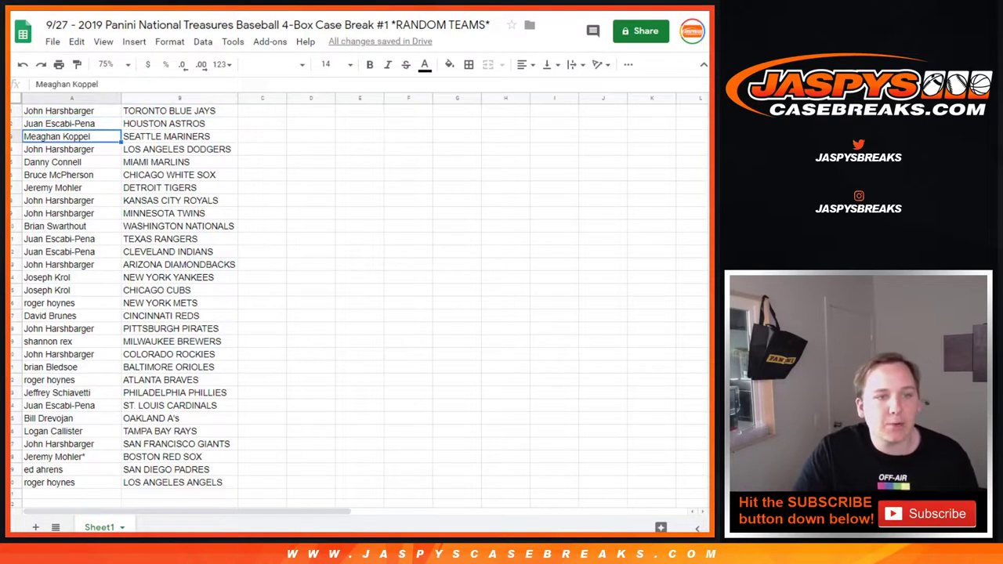
pyautogui.click(72, 148)
pyautogui.click(70, 161)
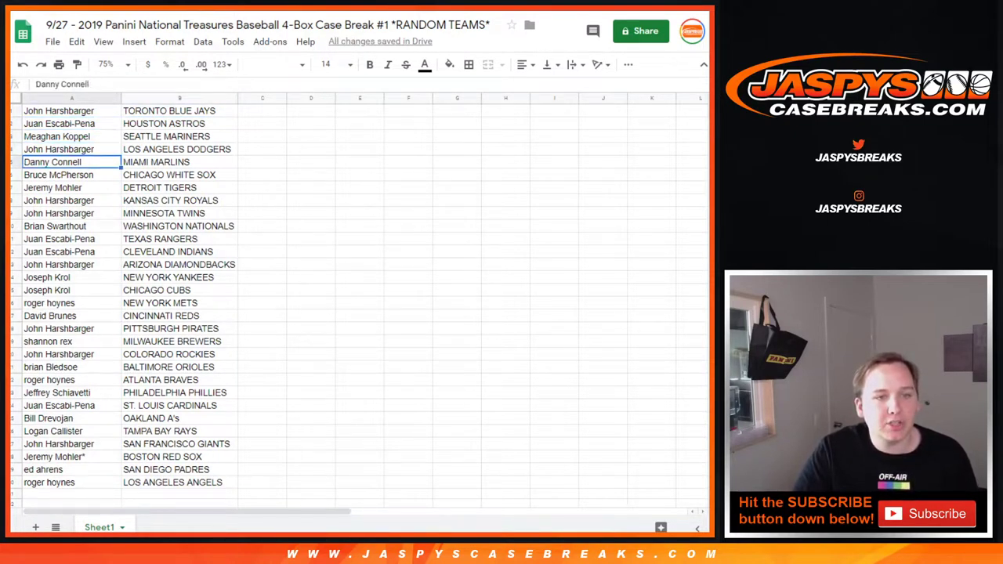
pyautogui.click(71, 175)
pyautogui.click(71, 188)
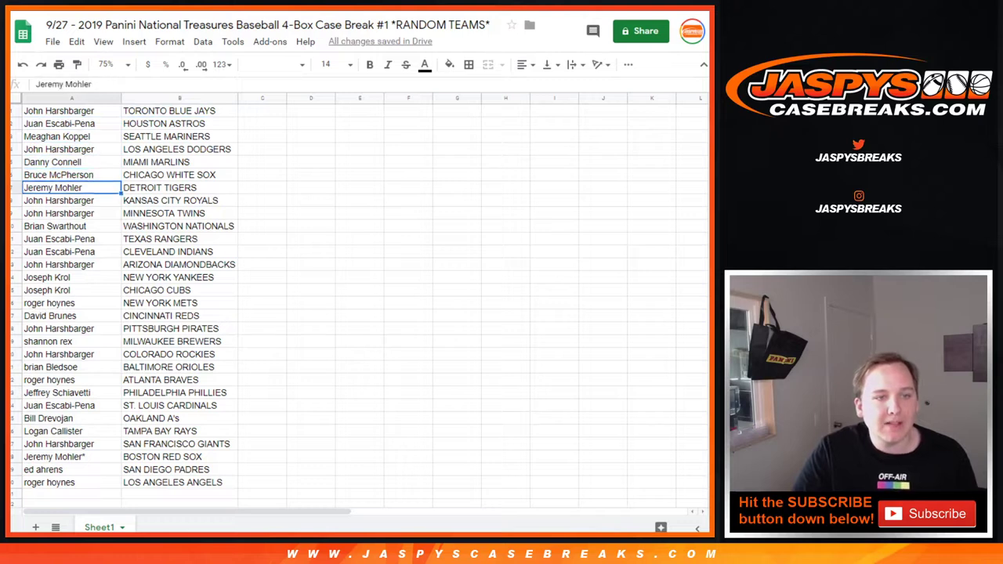
pyautogui.click(71, 200)
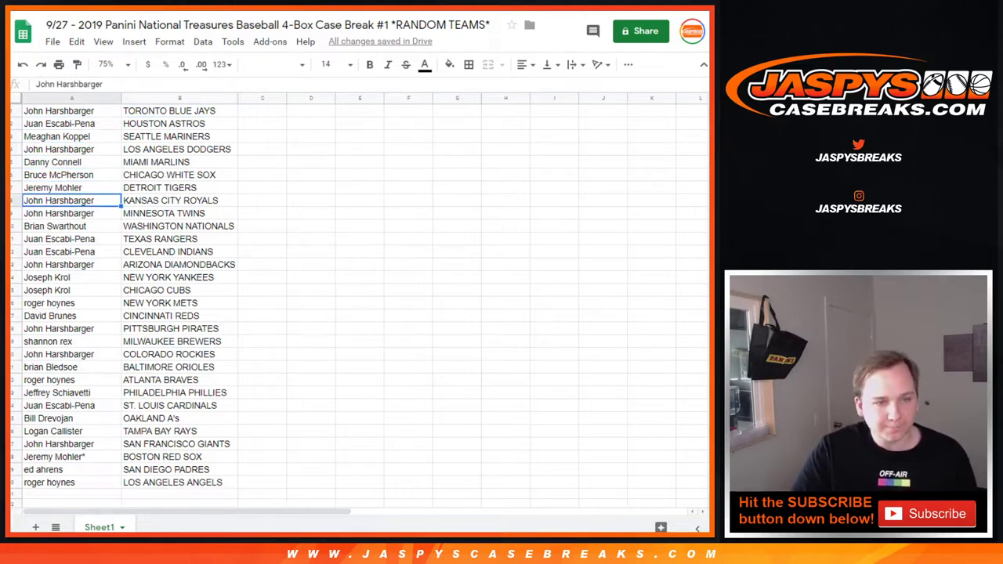
pyautogui.click(71, 226)
pyautogui.click(72, 239)
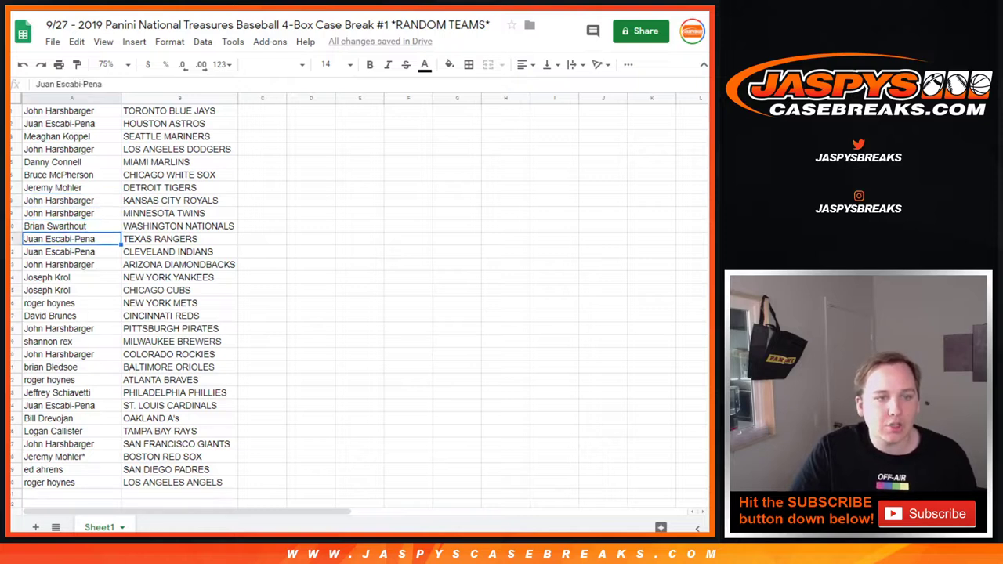
pyautogui.click(71, 251)
pyautogui.click(71, 265)
pyautogui.click(71, 277)
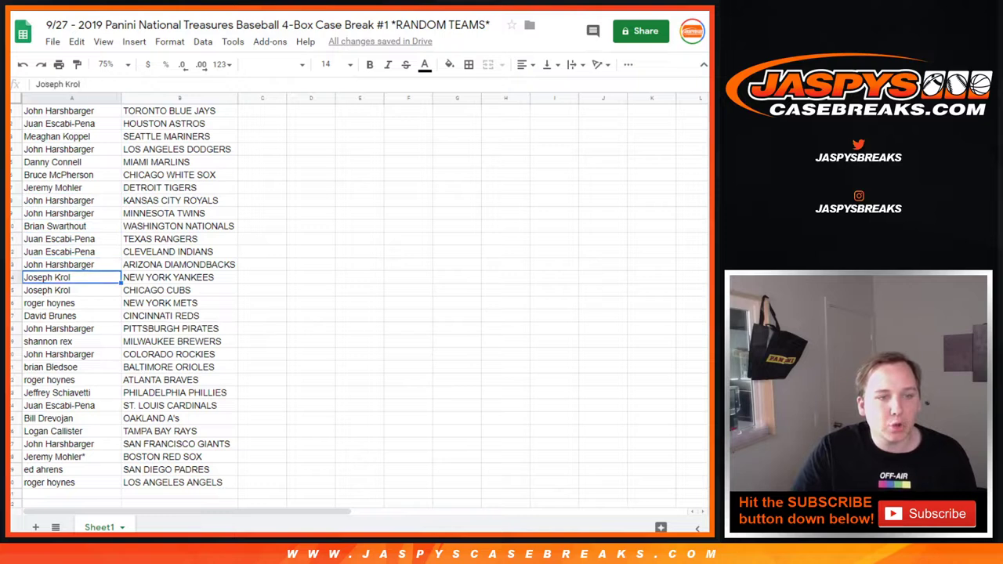
pyautogui.click(72, 290)
pyautogui.click(72, 303)
pyautogui.click(71, 316)
pyautogui.click(71, 329)
pyautogui.click(72, 342)
pyautogui.click(72, 354)
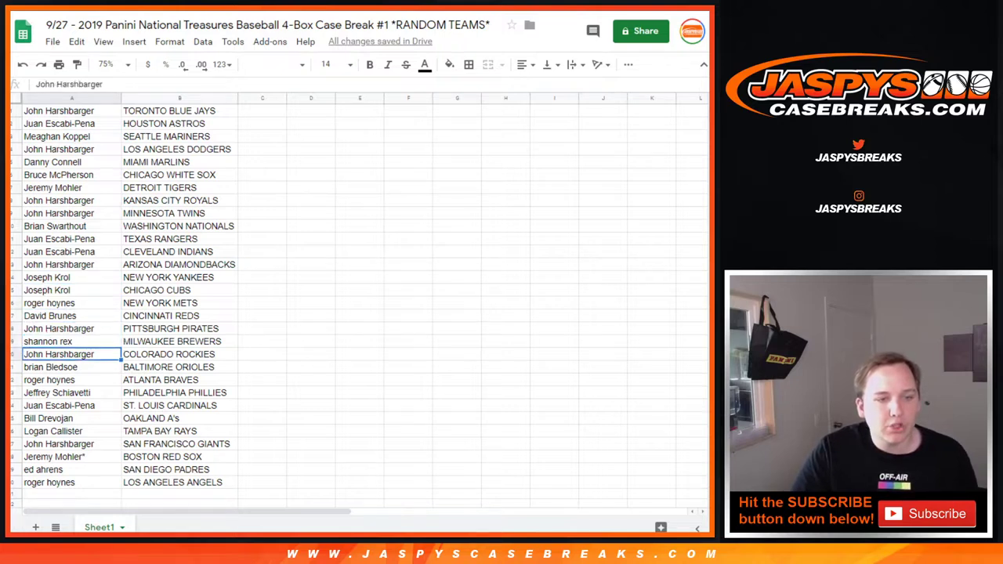
pyautogui.click(72, 367)
pyautogui.click(71, 379)
pyautogui.click(72, 392)
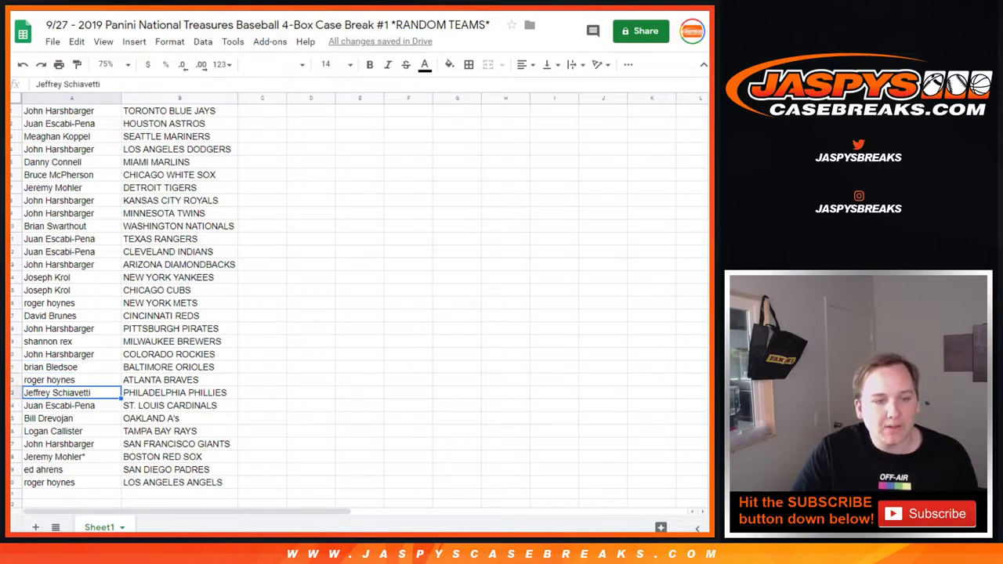
pyautogui.click(71, 406)
pyautogui.click(72, 418)
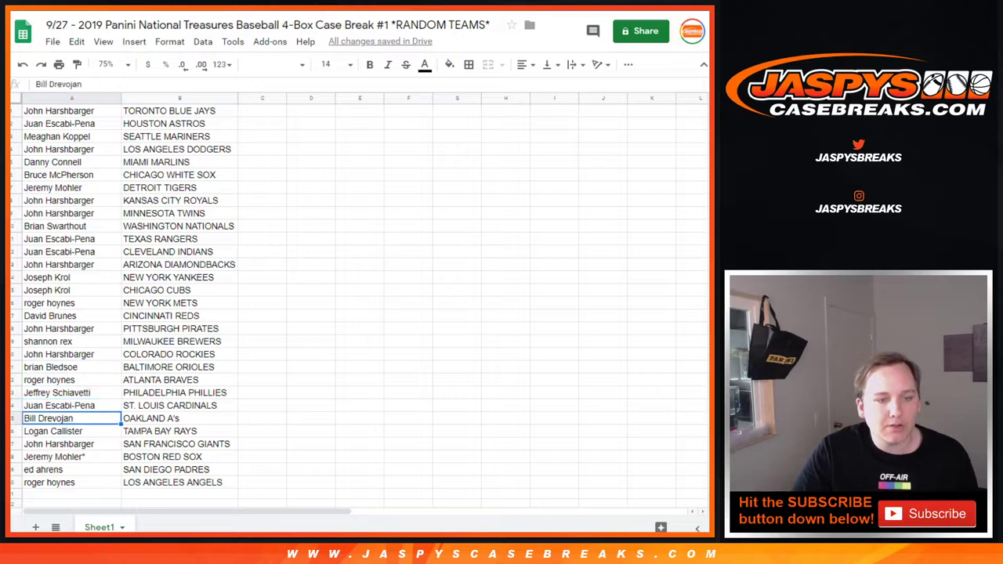
pyautogui.click(71, 431)
pyautogui.click(71, 444)
pyautogui.click(72, 457)
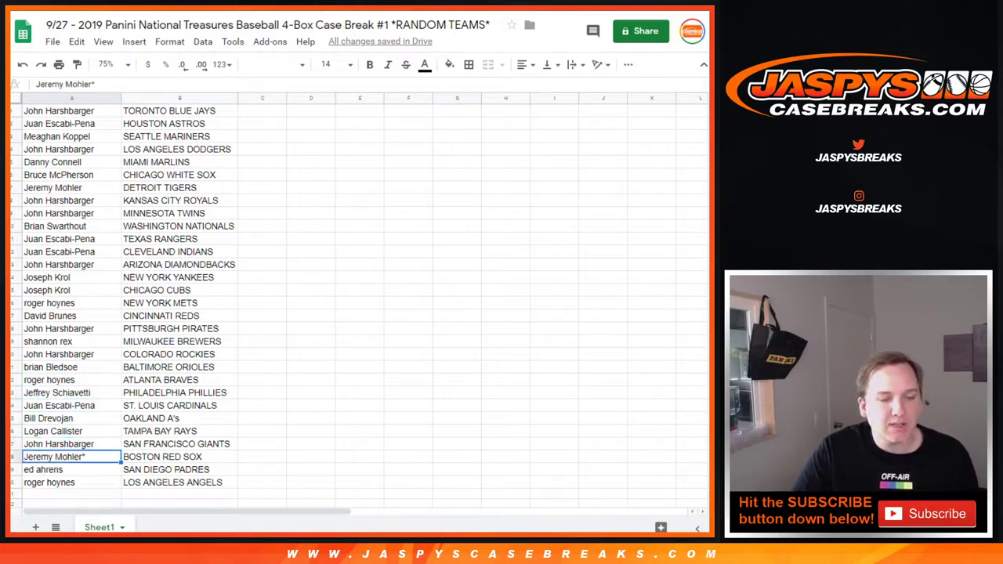
pyautogui.click(72, 469)
pyautogui.click(72, 482)
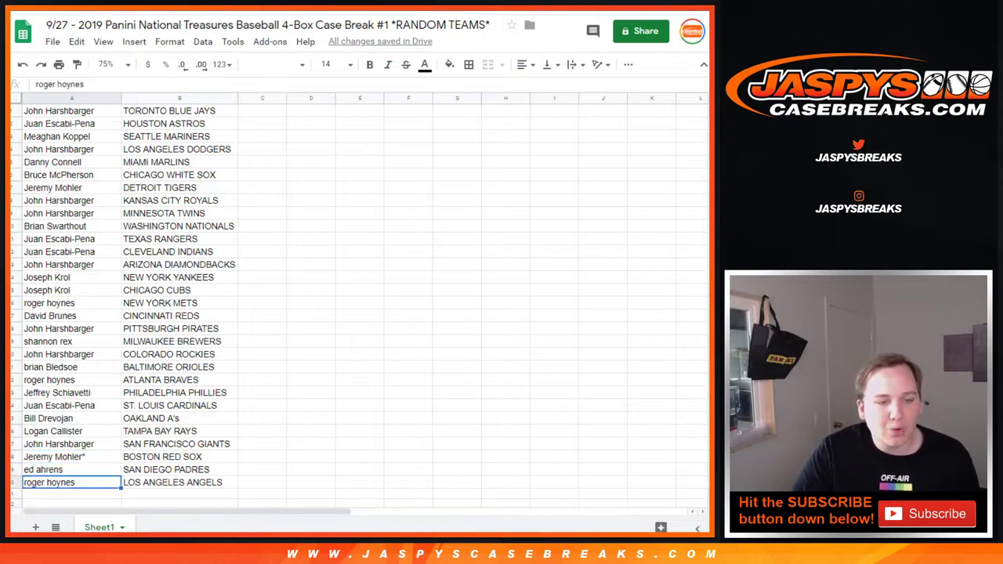
# - Sort the sheet from A to Z by the team names in column B
pyautogui.rightClick(232, 99)
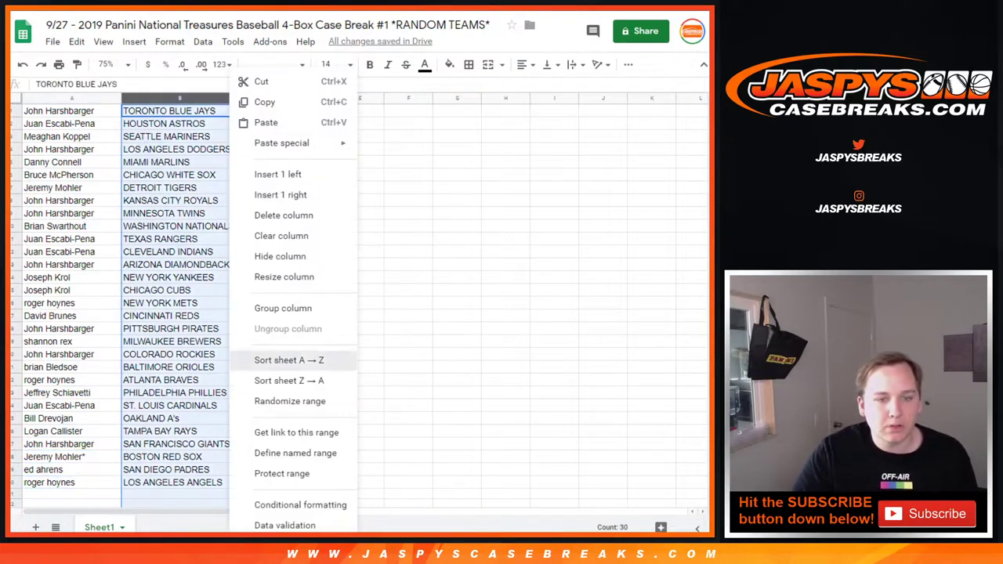
pyautogui.click(289, 361)
pyautogui.click(505, 367)
# - Apply all borders to the names and teams table in A1:B30
pyautogui.moveTo(180, 482); pyautogui.dragTo(71, 112)
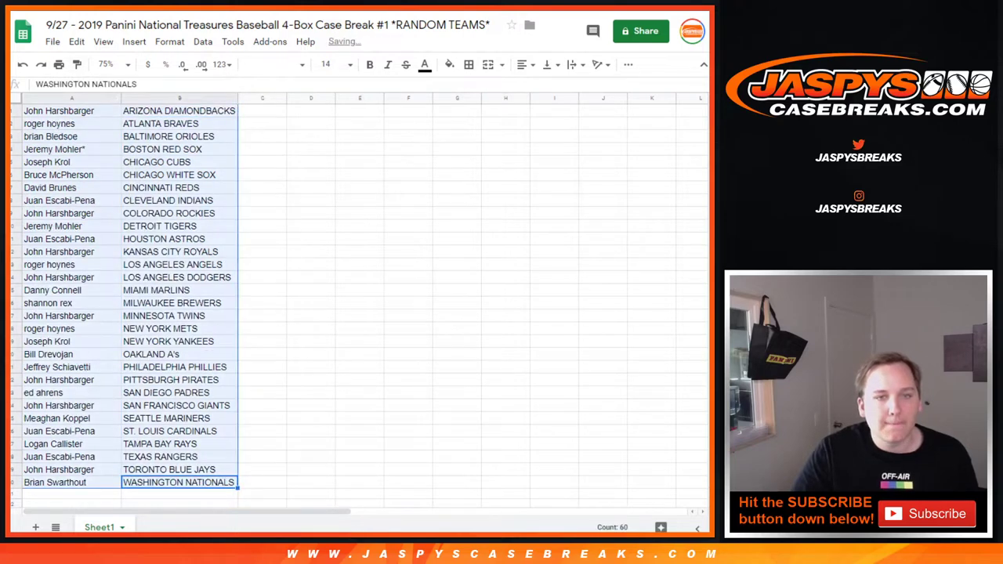
pyautogui.click(468, 64)
pyautogui.click(474, 91)
pyautogui.click(360, 136)
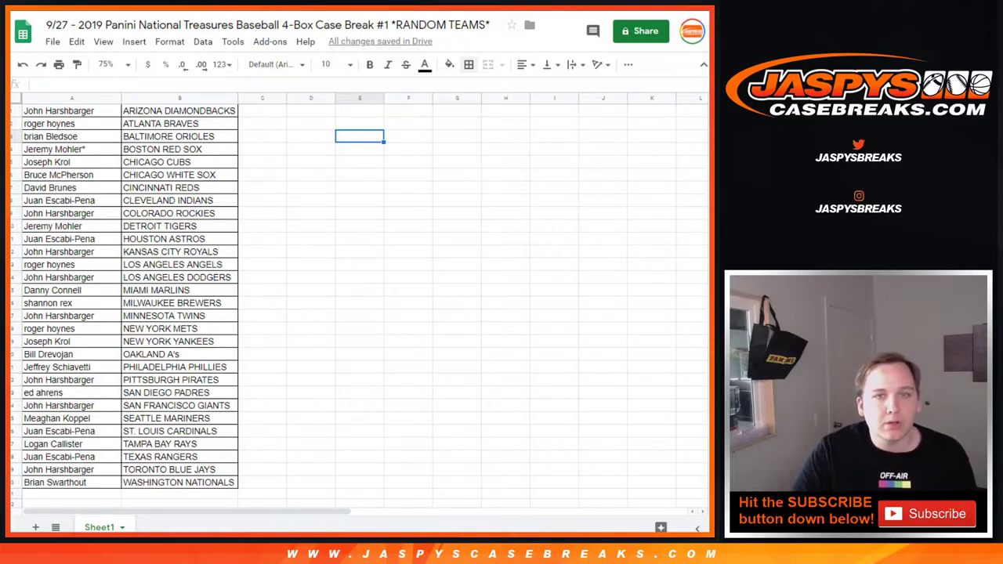
# - Look through the by-player 2019 National Treasures Baseball Checklist from its first page, examining the multi-player book cards whose team is TBD
pyautogui.hotkey('ctrl', 'Tab')
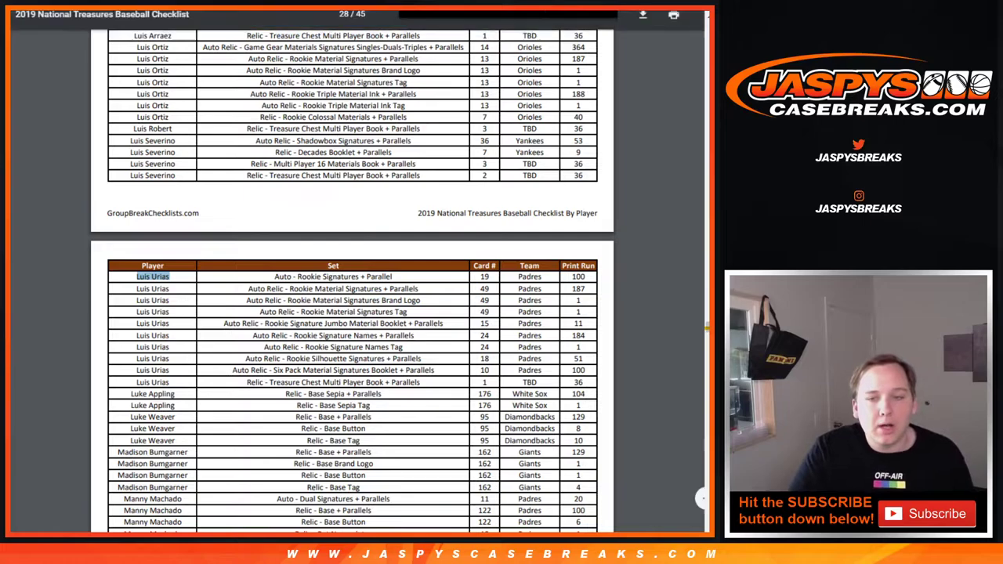
pyautogui.press('Home')
pyautogui.scroll(-1, 353, 287)
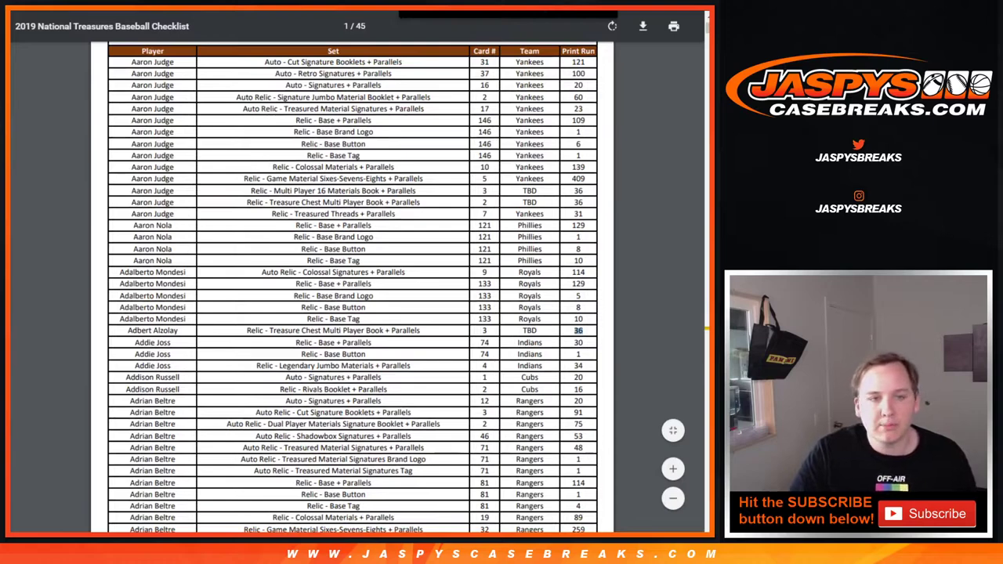
pyautogui.moveTo(132, 190); pyautogui.dragTo(580, 202)
pyautogui.click(580, 202)
pyautogui.scroll(-1, 353, 287)
pyautogui.scroll(-4, 353, 287)
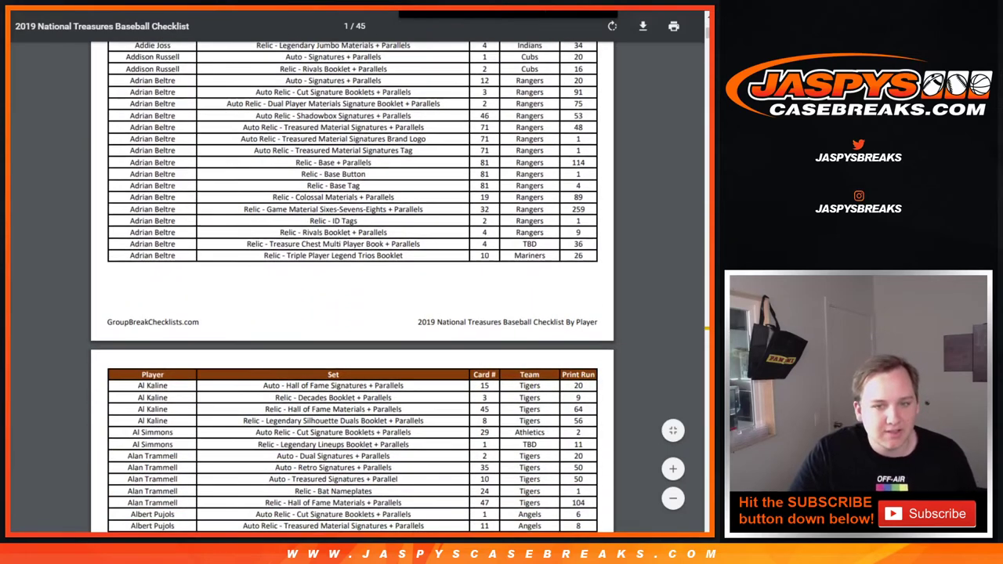
pyautogui.scroll(-7, 352, 287)
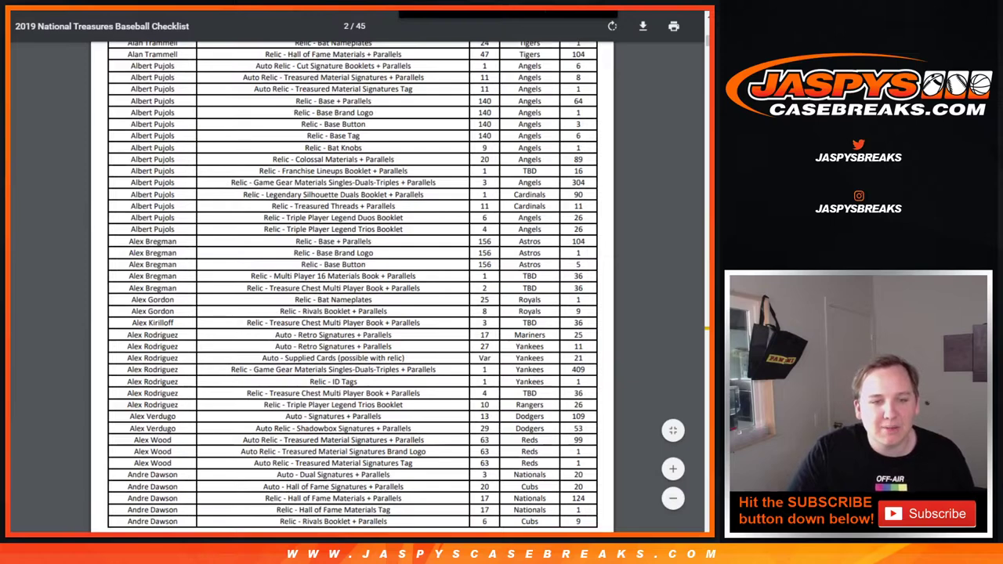
pyautogui.scroll(-4, 353, 287)
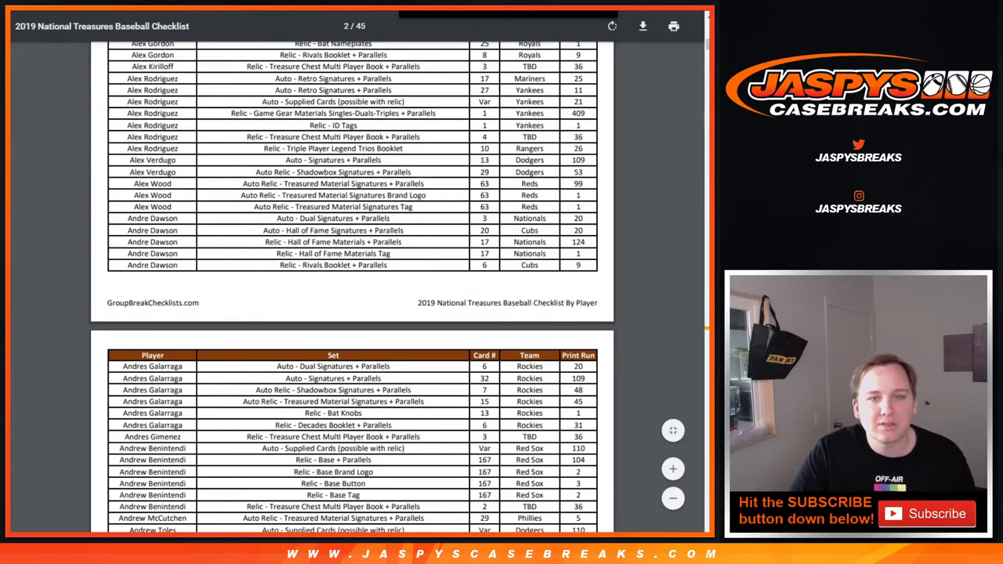
pyautogui.moveTo(255, 136); pyautogui.dragTo(526, 138)
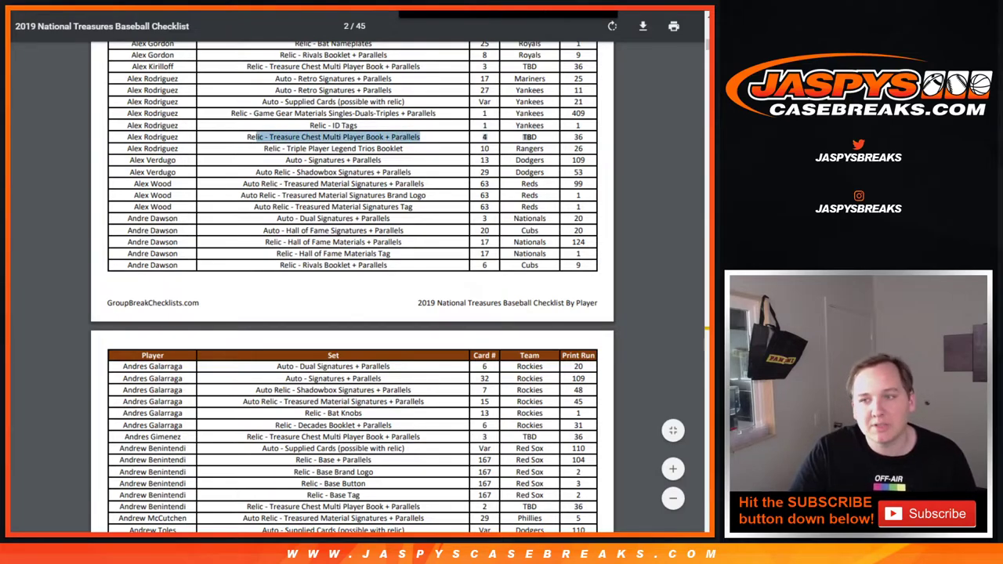
pyautogui.scroll(-20, 353, 287)
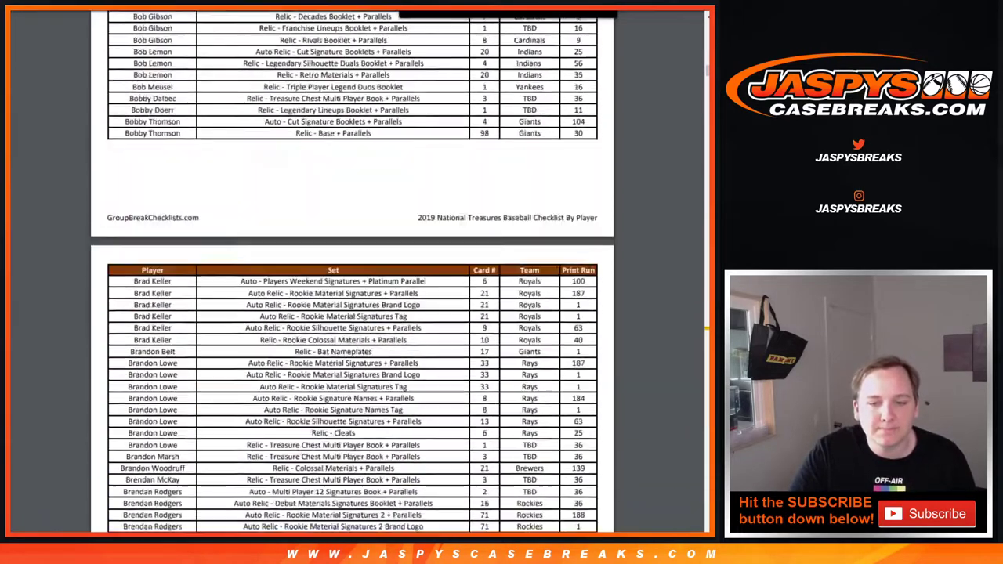
pyautogui.scroll(-20, 353, 287)
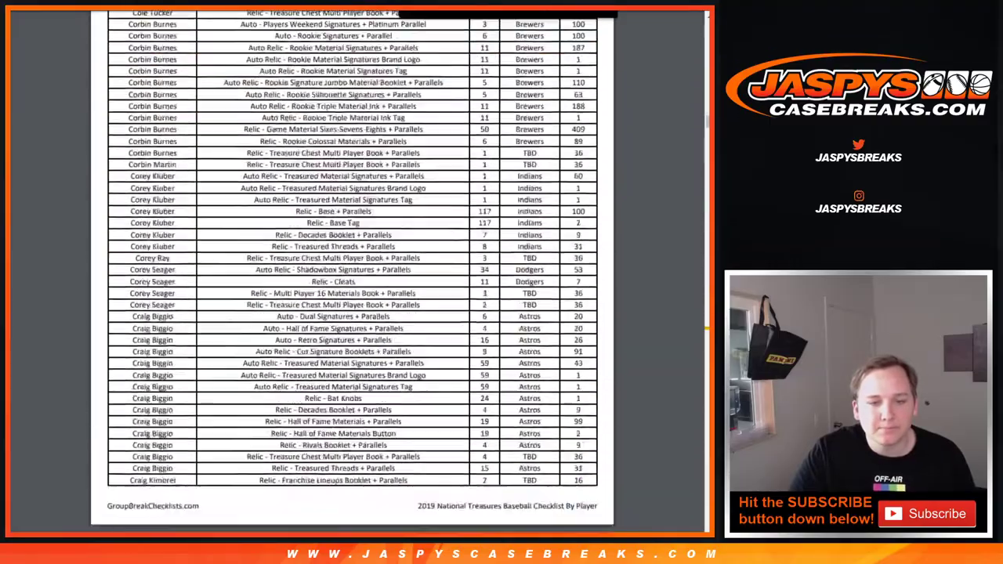
pyautogui.scroll(-6, 352, 286)
# - Open the Group Break Team Checklist from the checklist page and look through its team sections, returning to the first page
pyautogui.hotkey('alt', 'Left')
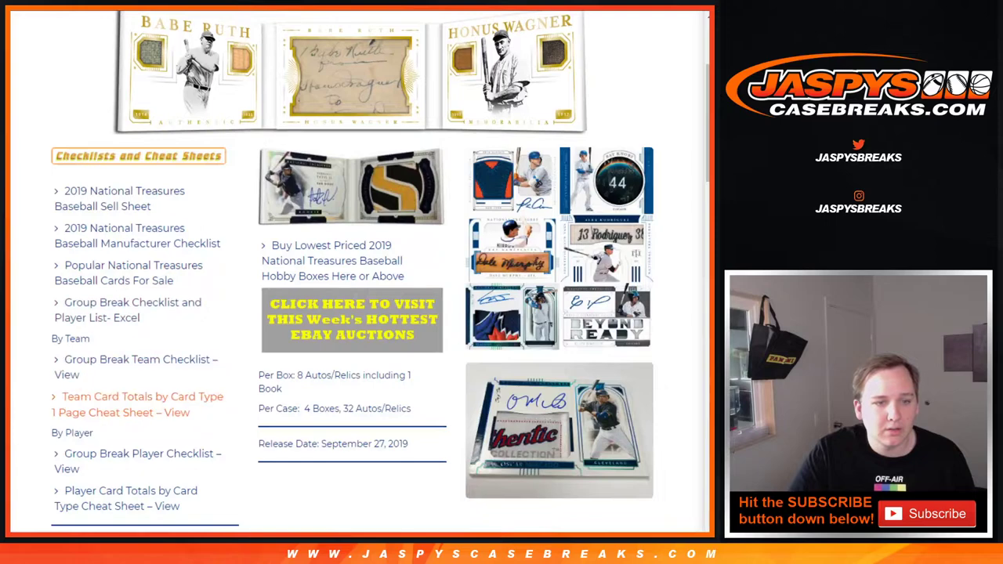
pyautogui.click(137, 359)
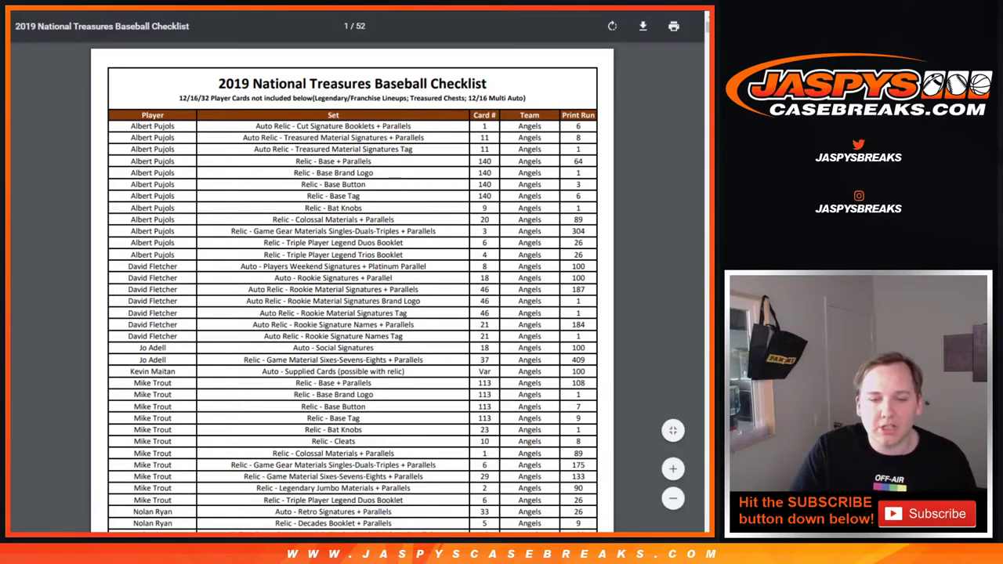
pyautogui.scroll(-20, 353, 289)
pyautogui.scroll(-20, 352, 290)
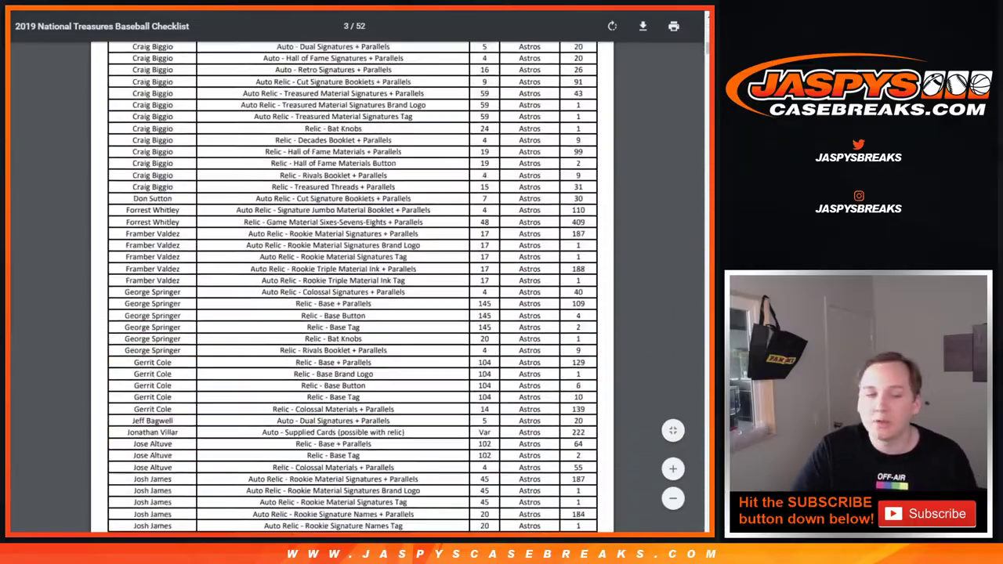
pyautogui.scroll(-20, 353, 290)
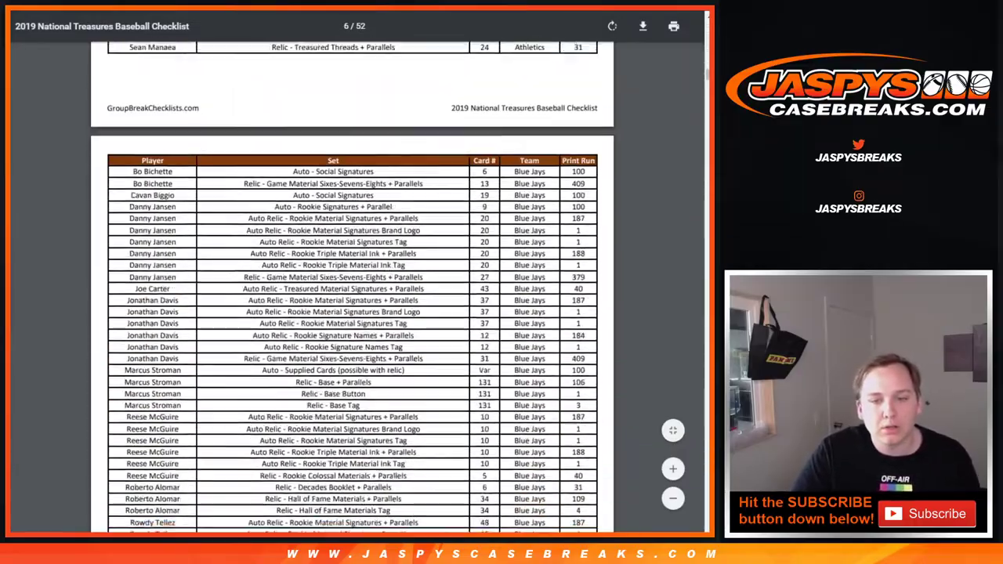
pyautogui.scroll(-20, 352, 290)
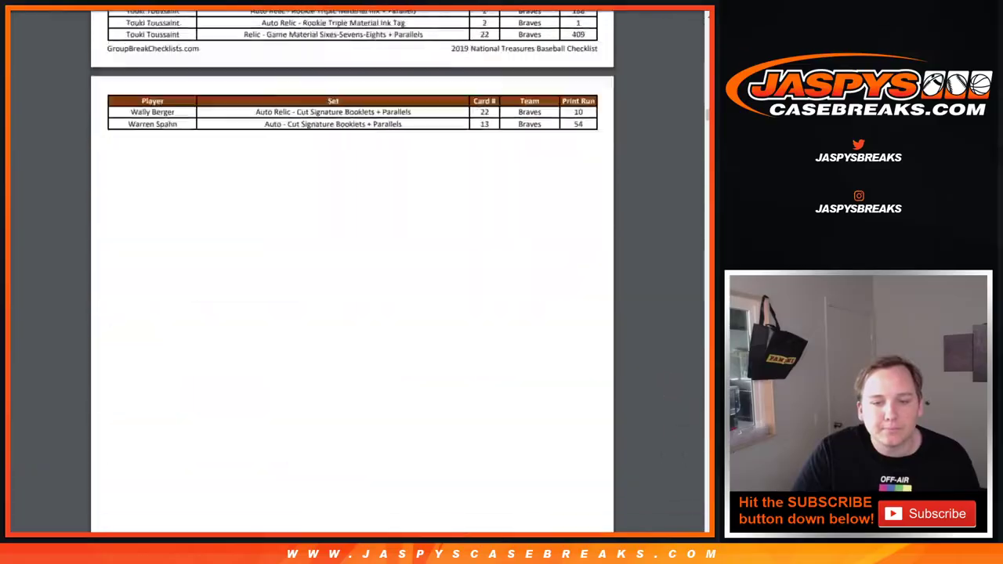
pyautogui.scroll(-20, 352, 290)
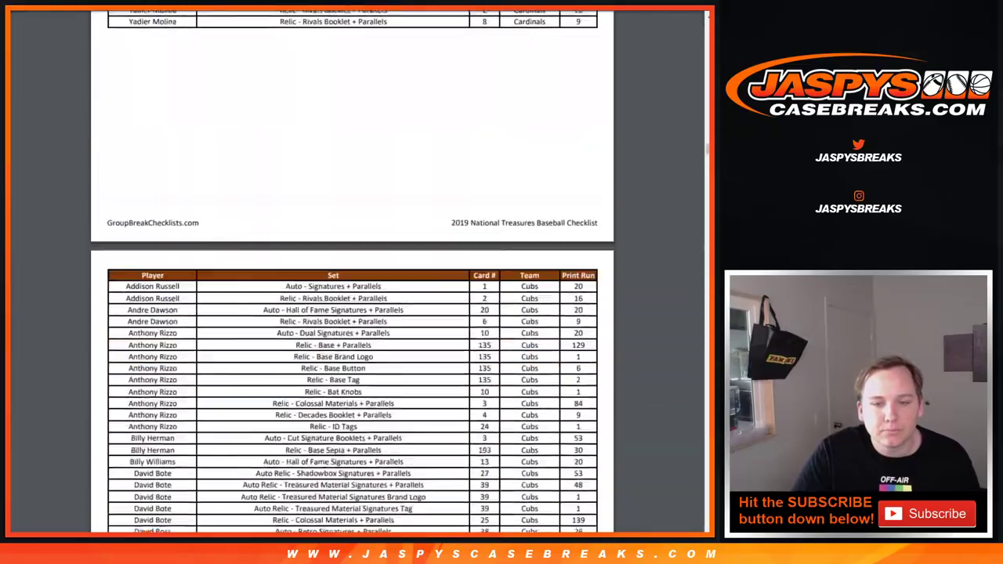
pyautogui.scroll(-15, 352, 290)
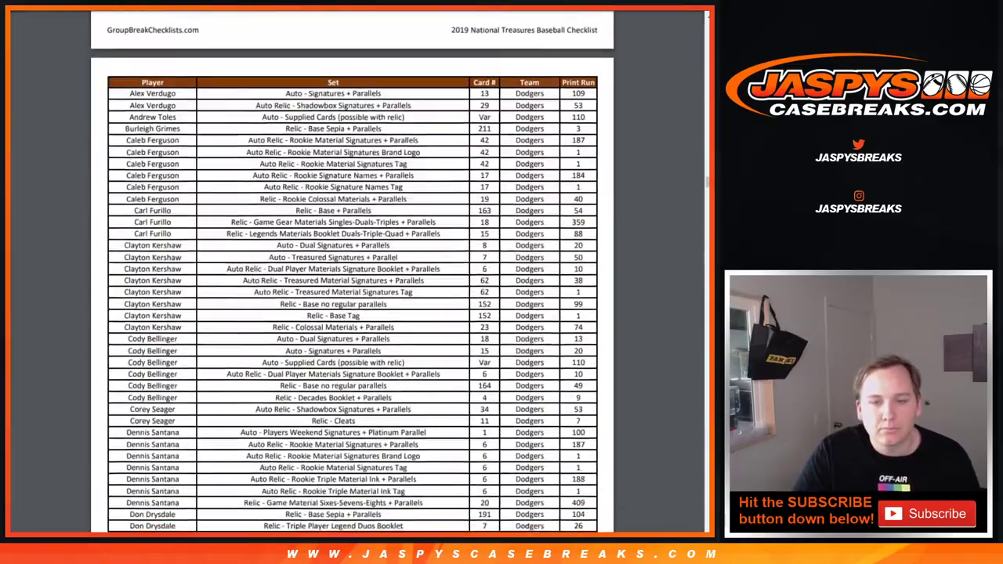
pyautogui.scroll(15, 353, 290)
pyautogui.scroll(15, 353, 290)
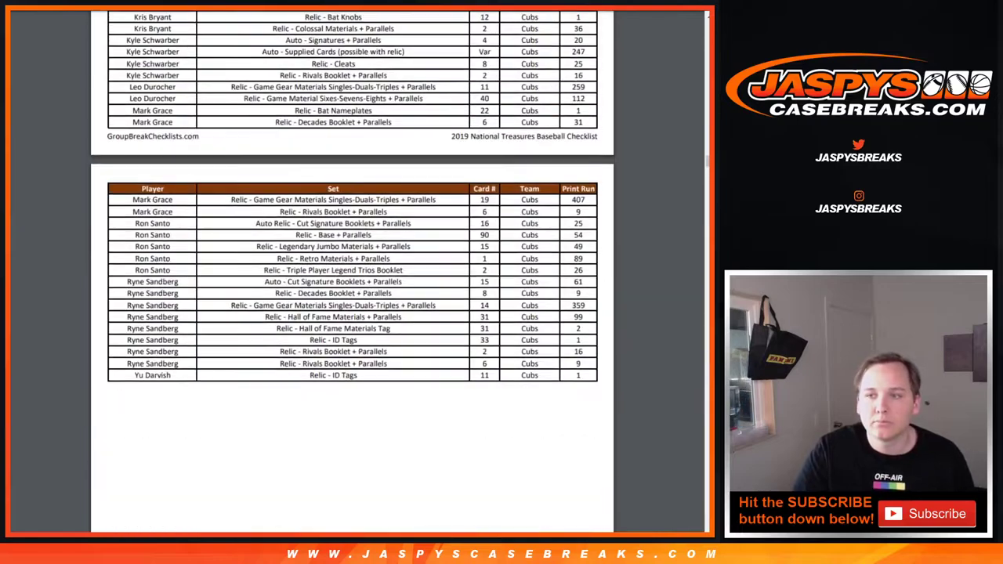
pyautogui.moveTo(708, 161); pyautogui.dragTo(707, 27)
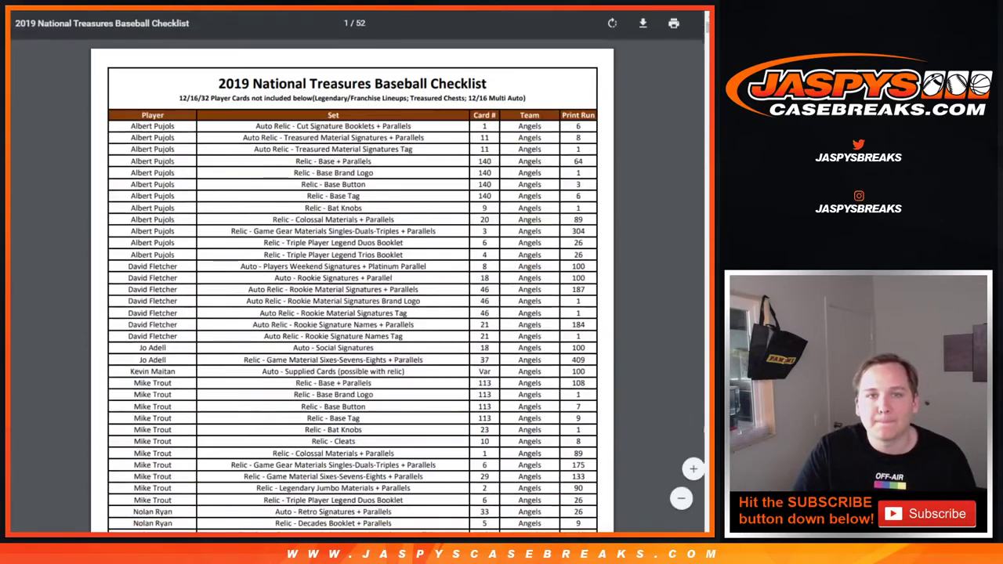
# - Switch back to the spreadsheet with the participant and team pairings
pyautogui.hotkey('ctrl', 'Tab')
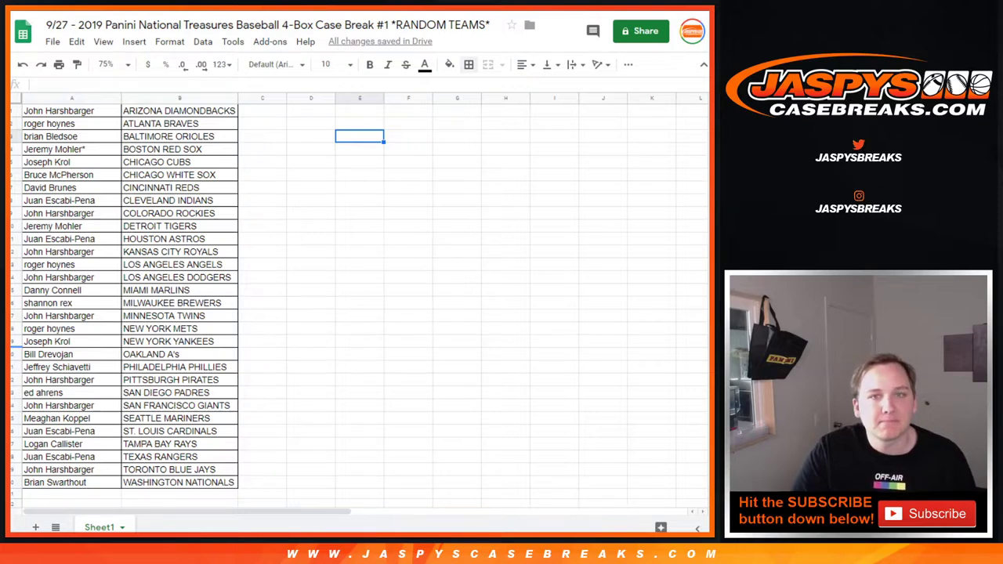
pyautogui.hotkey('ctrl', 't')
pyautogui.hotkey('ctrl', 'w')
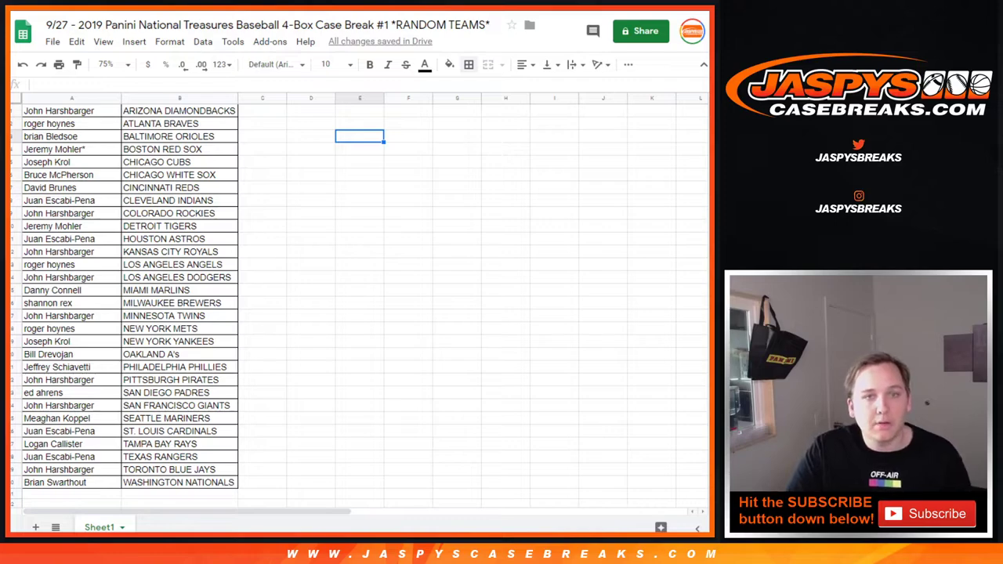
# - Switch to the Jaspys Case Breaks shop and open the 2019 Panini National Treasures Baseball 4-Box Case Break #2 *Random Number Block* listing
pyautogui.hotkey('ctrl', 'Tab')
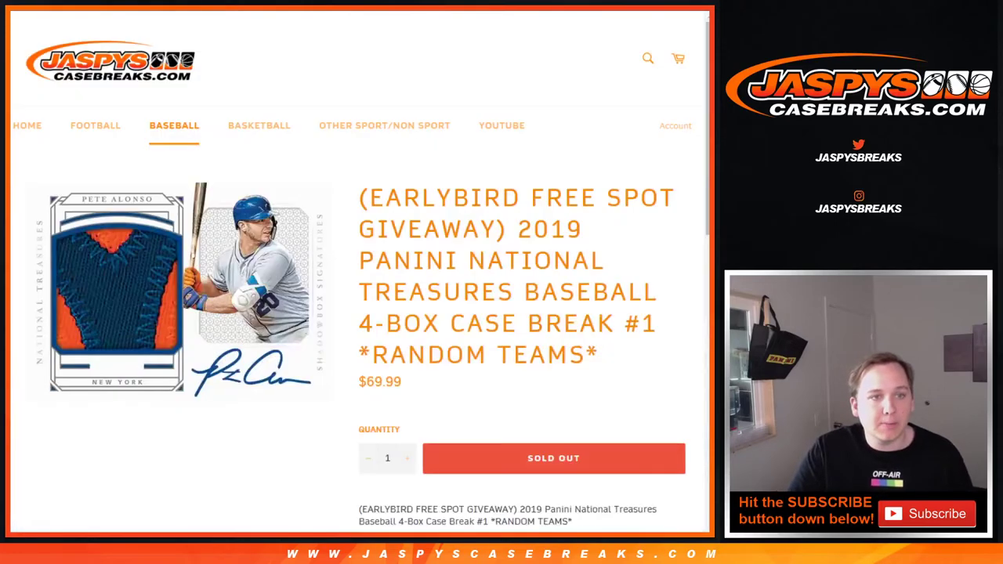
pyautogui.click(501, 125)
pyautogui.scroll(-15, 488, 274)
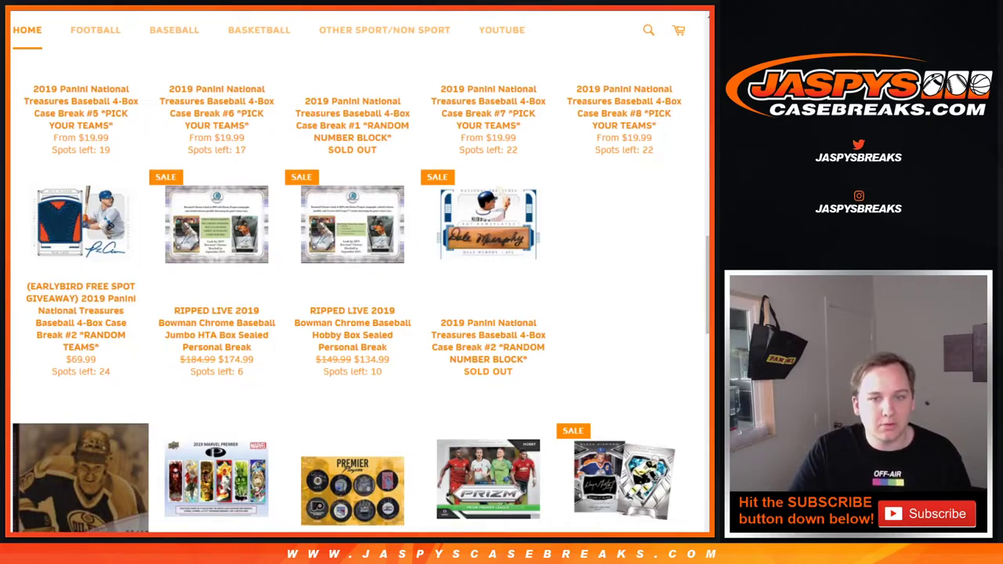
pyautogui.click(485, 267)
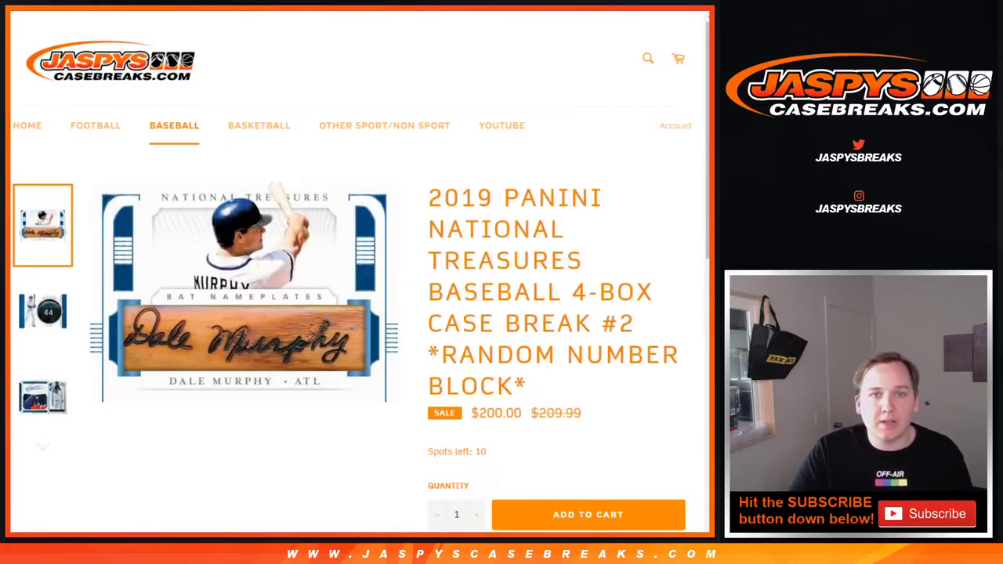
# - Print one copy of the team pairings sheet in portrait orientation on Letter paper with the workbook title included
pyautogui.hotkey('ctrl', 'Tab')
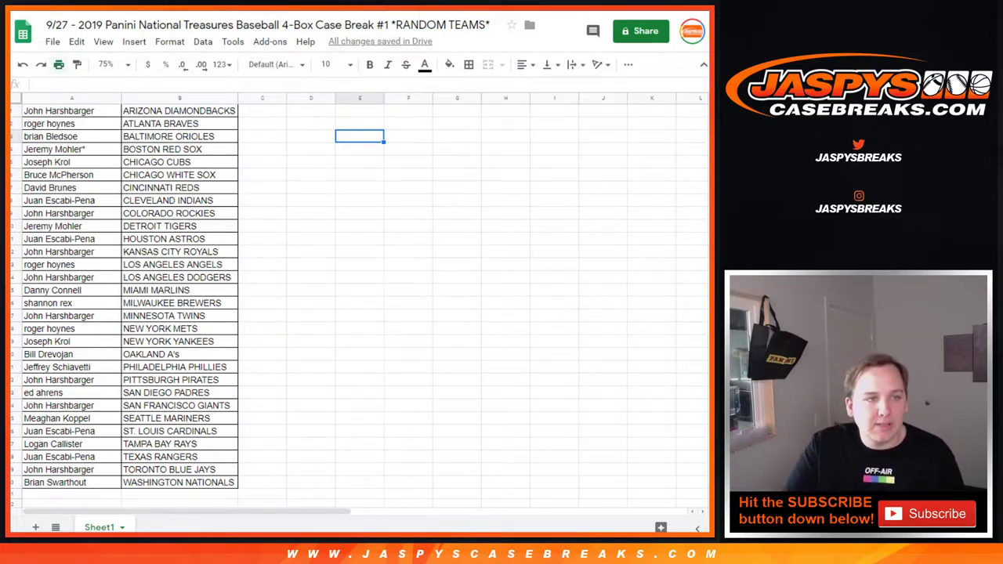
pyautogui.click(59, 65)
pyautogui.click(625, 170)
pyautogui.click(567, 332)
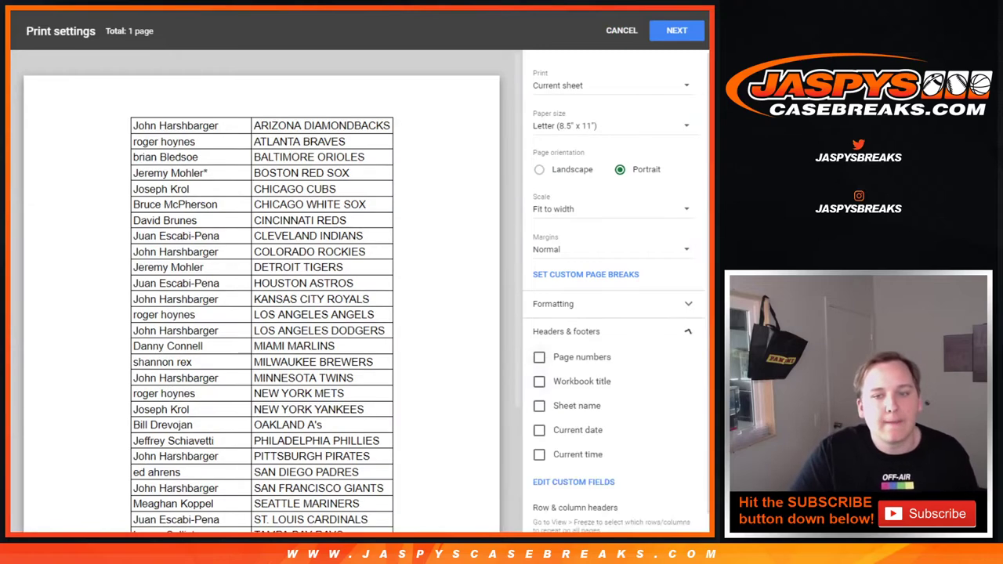
pyautogui.click(539, 381)
pyautogui.click(676, 30)
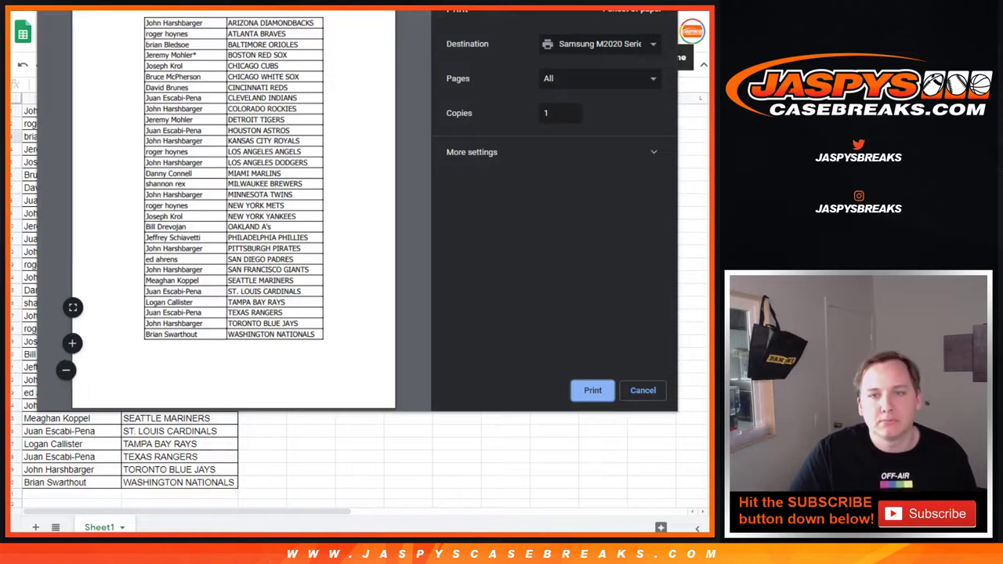
pyautogui.click(551, 152)
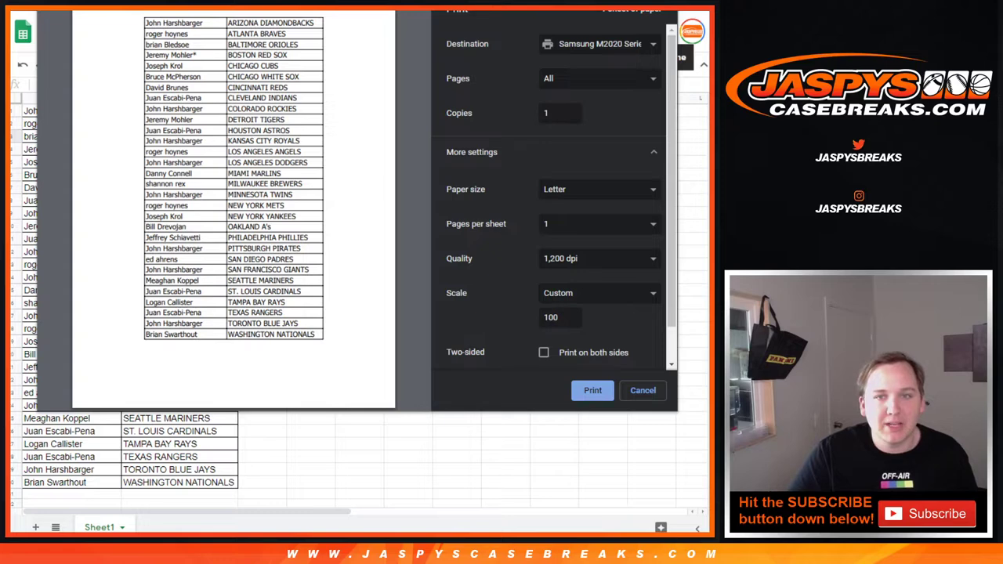
pyautogui.click(592, 391)
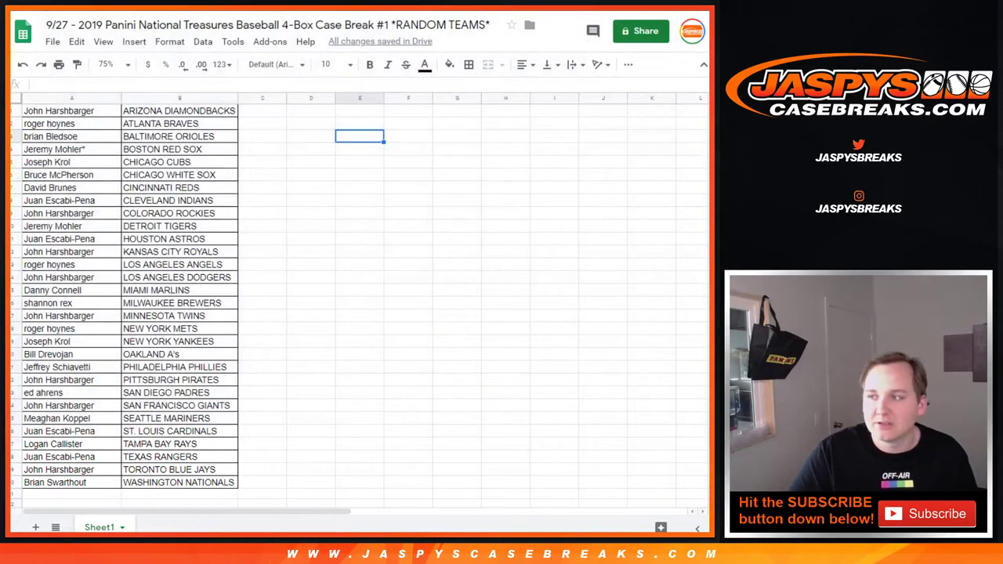
# - Switch to the by-team 2019 National Treasures Baseball Checklist and look through the Angels, Athletics, Braves and Brewers cards
pyautogui.hotkey('ctrl', 'Tab')
pyautogui.hotkey('ctrl', 'Tab')
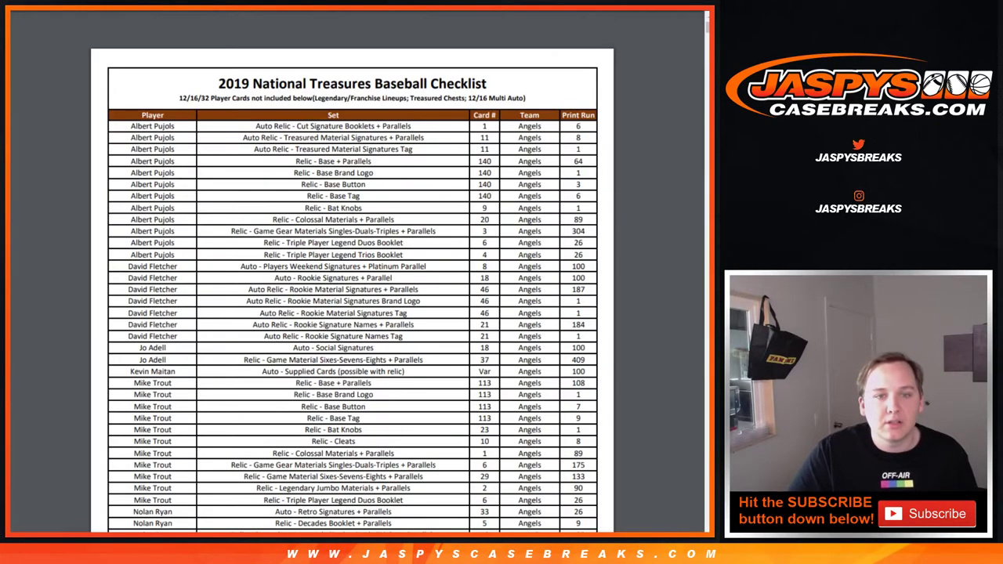
pyautogui.scroll(-15, 352, 282)
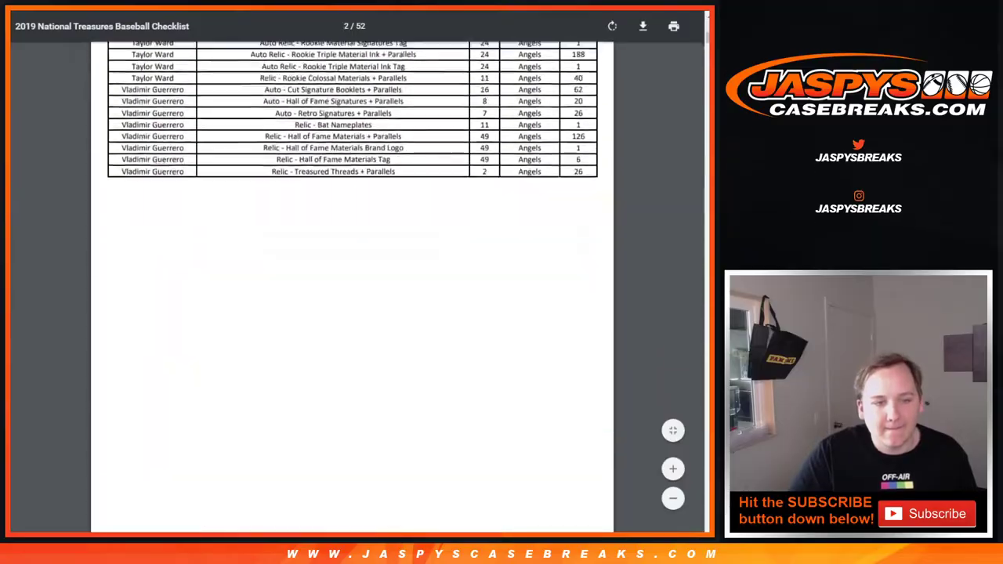
pyautogui.scroll(-20, 352, 282)
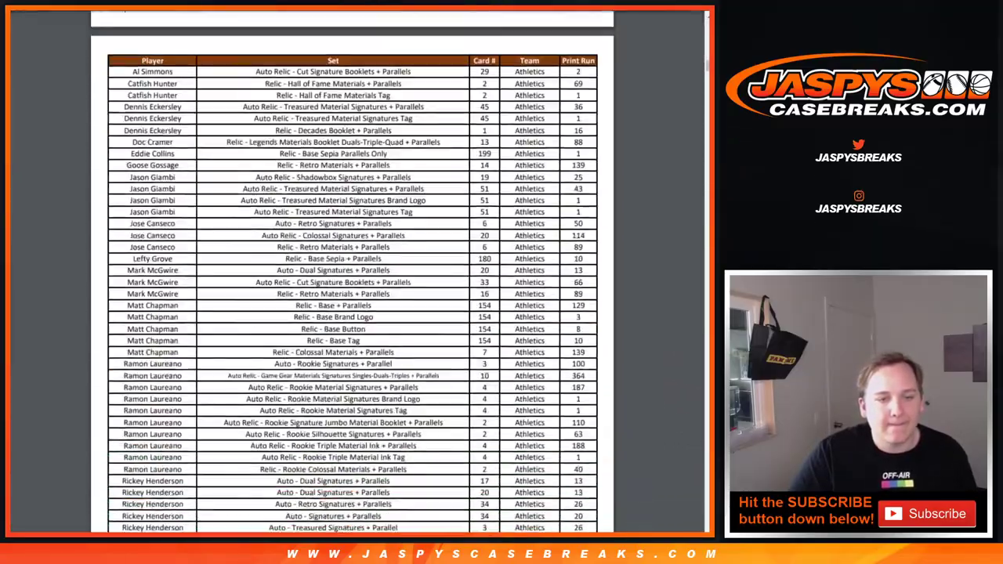
pyautogui.scroll(-20, 352, 281)
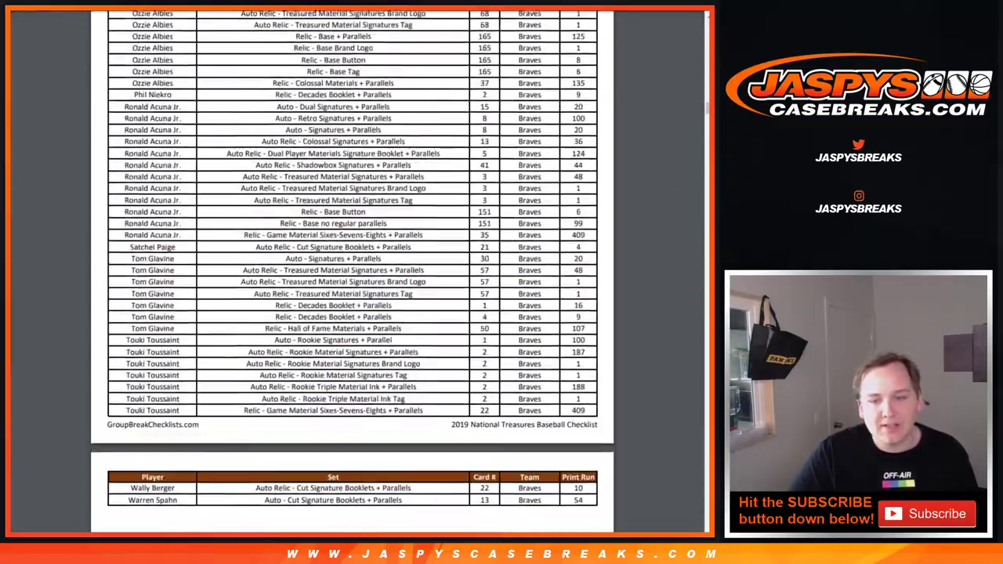
pyautogui.scroll(-5, 352, 282)
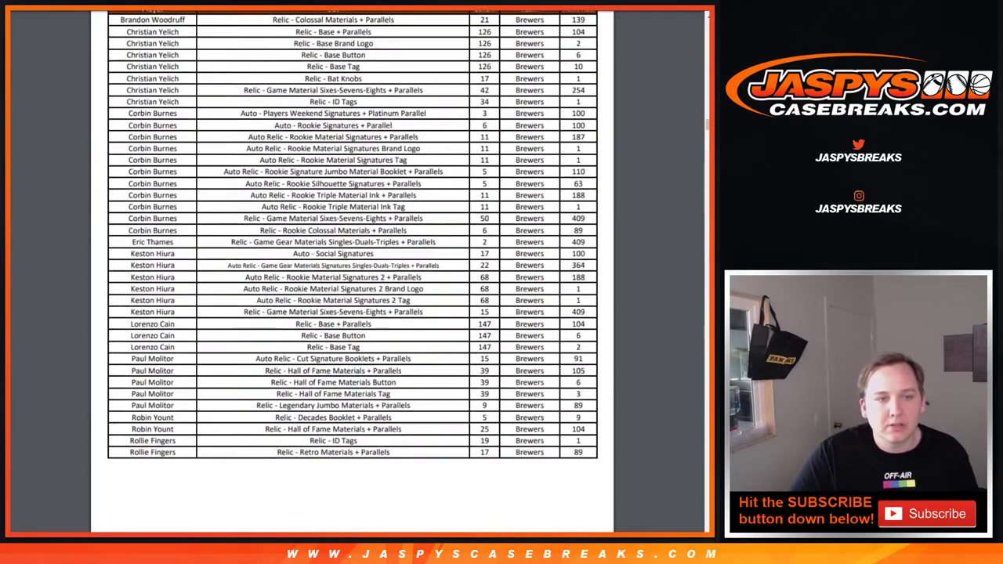